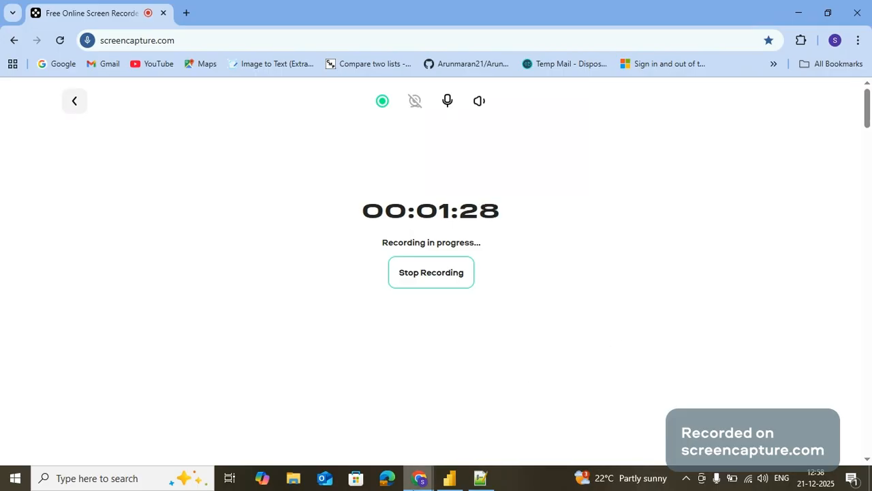
Switch to Power BI and examine the Sales table's rows and columns in Table view.
click(448, 484)
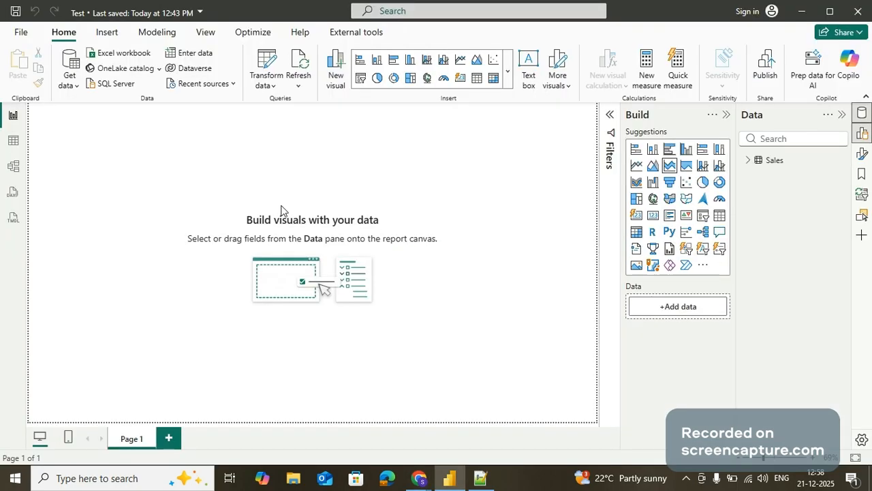
click(15, 142)
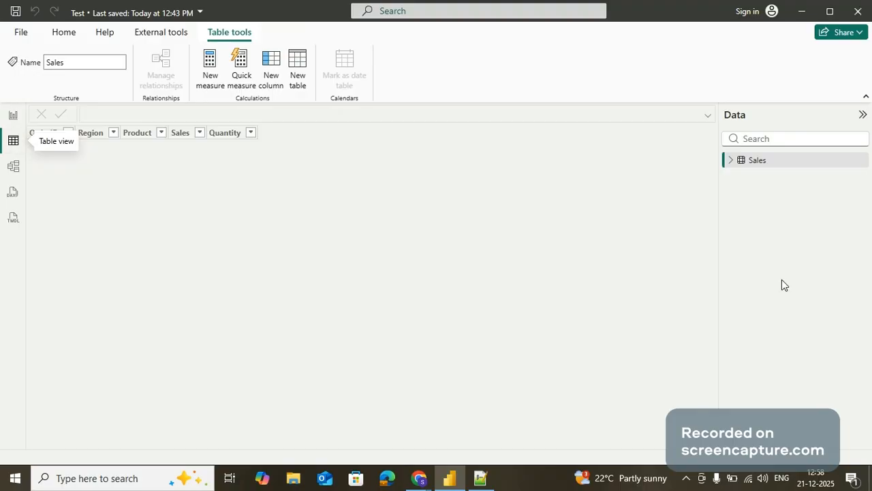
click(720, 165)
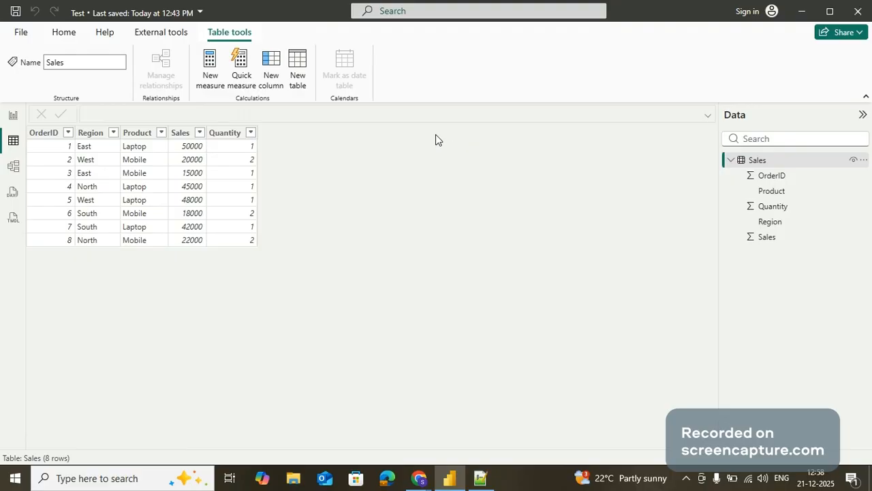
Return to the report page, add an empty slicer near its upper edge, and make it wider and shorter.
click(15, 117)
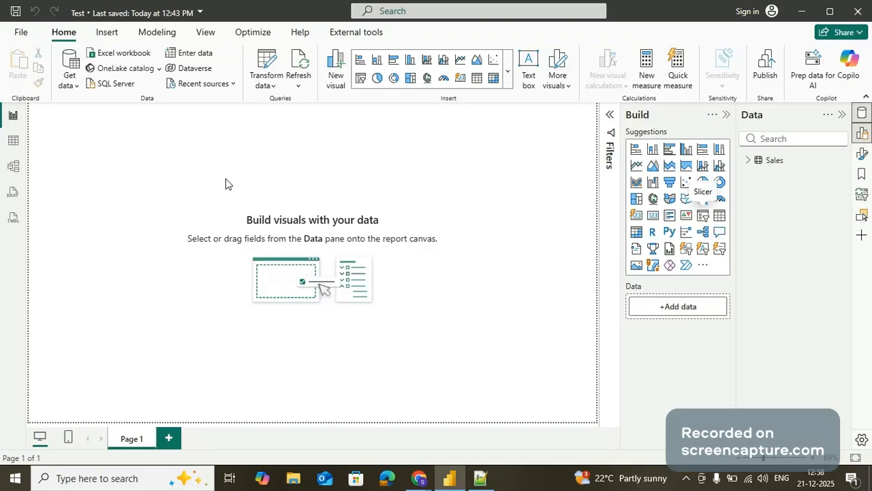
drag(117, 168, 278, 197)
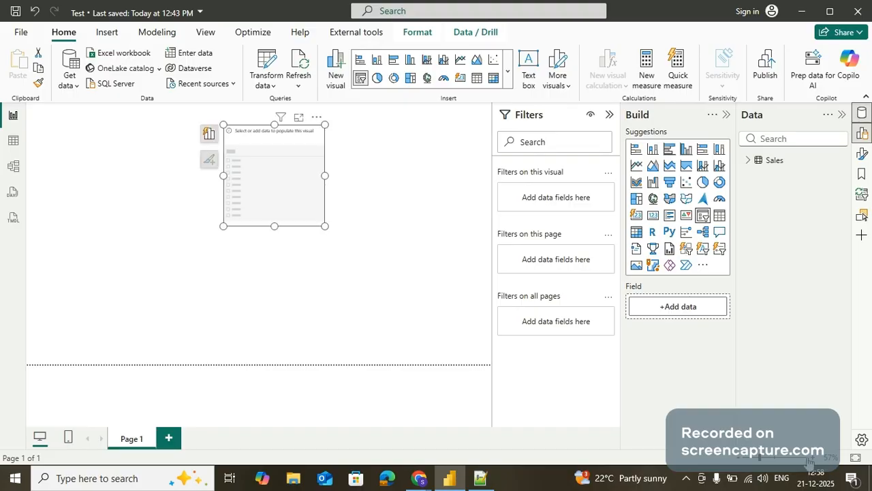
click(811, 459)
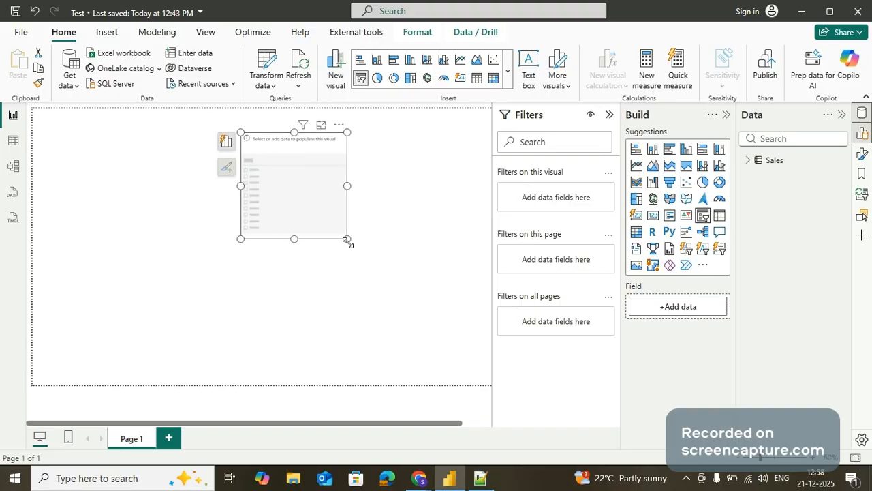
drag(347, 240, 366, 182)
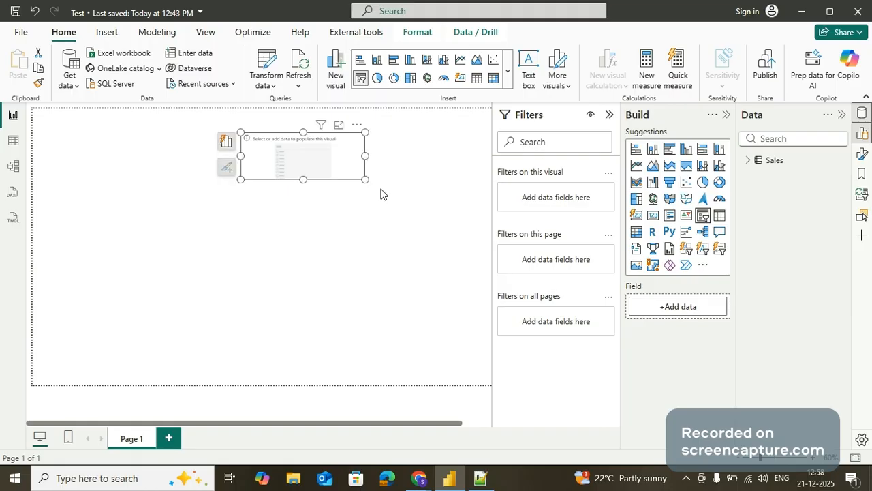
Add an empty card visual to the report page, below and to the left of the slicer.
click(422, 257)
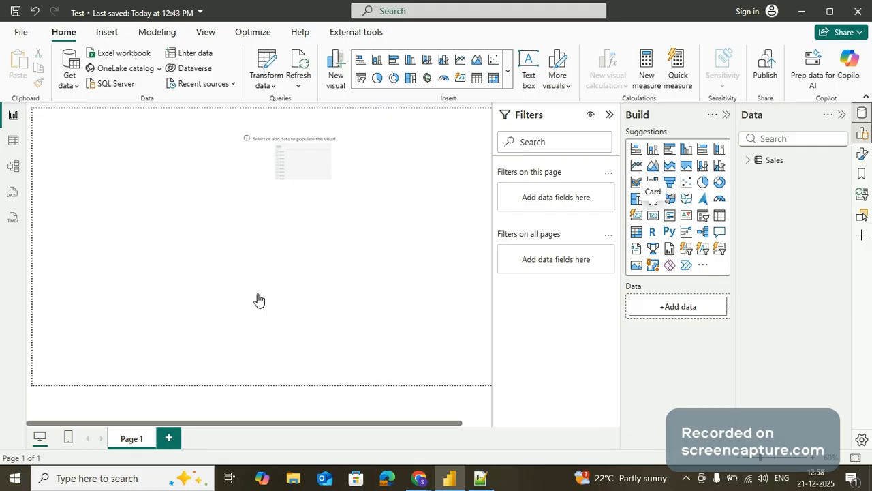
drag(258, 300, 238, 291)
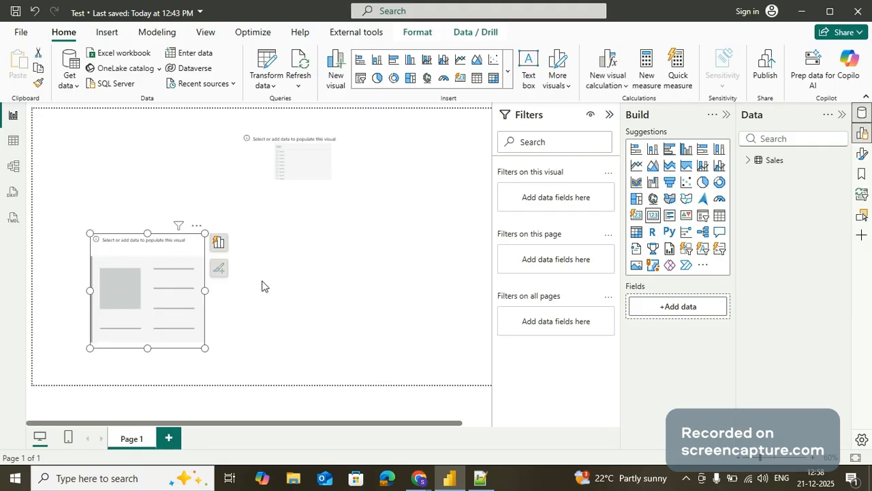
click(315, 279)
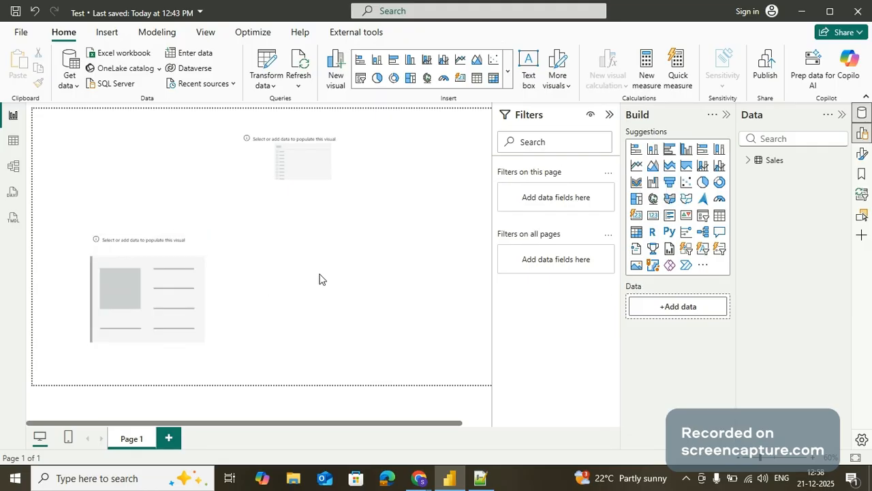
Expand the Sales table's fields and copy the Check Single Region measure formula from Notepad++.
click(748, 161)
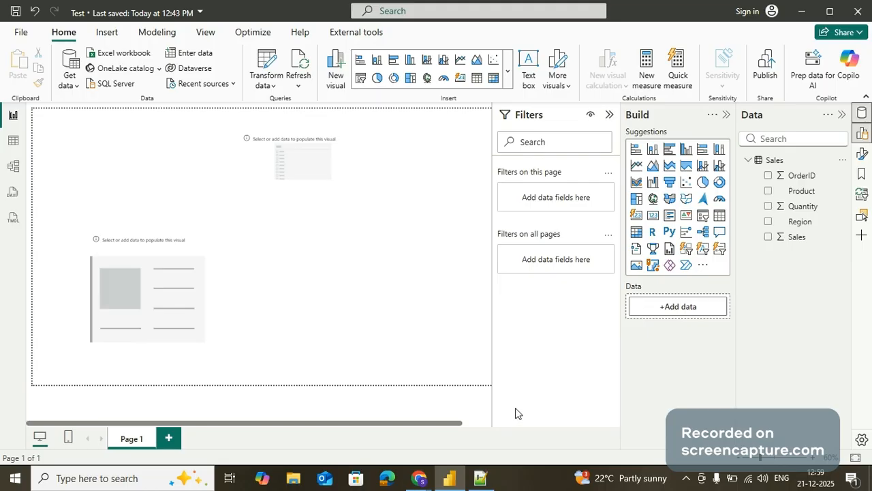
click(482, 477)
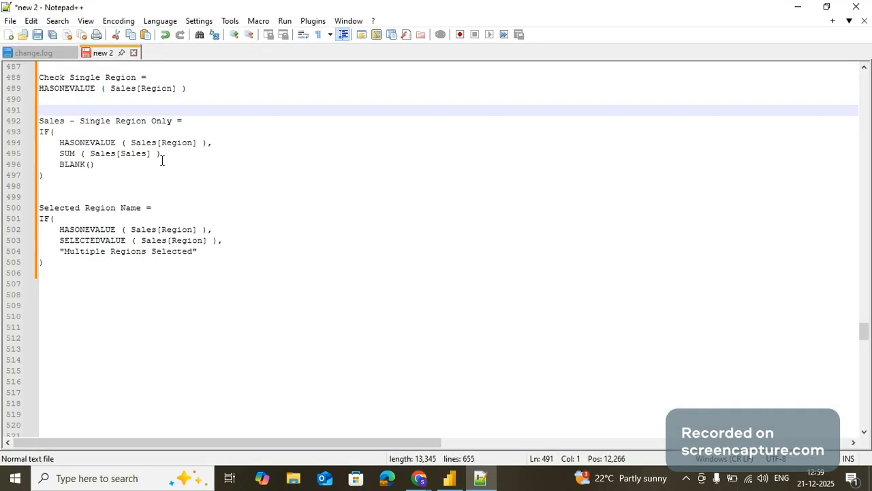
drag(189, 88, 36, 82)
key(ctrl+c)
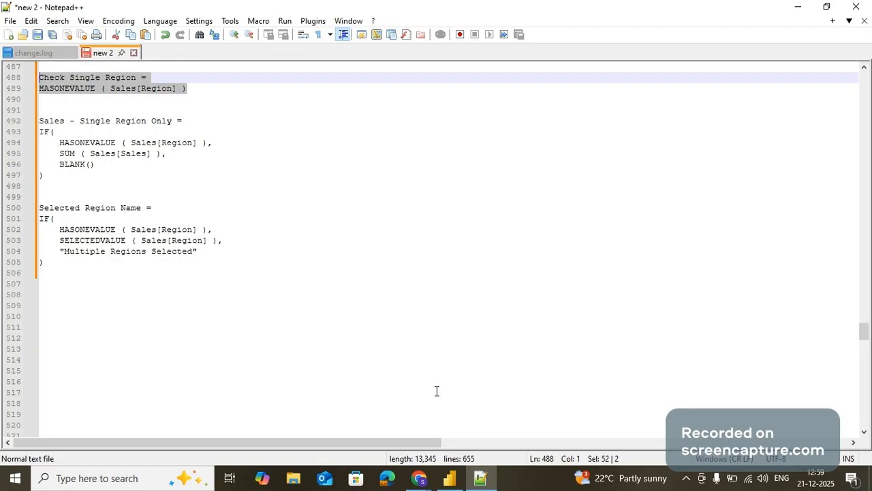
Switch to Power BI and create the measure Check Single Region = HASONEVALUE ( Sales[Region] ) in the Sales table.
click(449, 479)
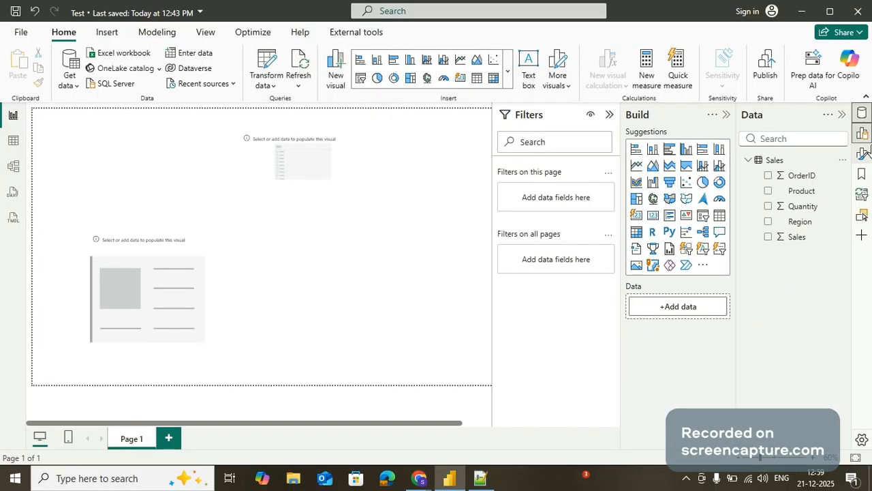
right_click(798, 238)
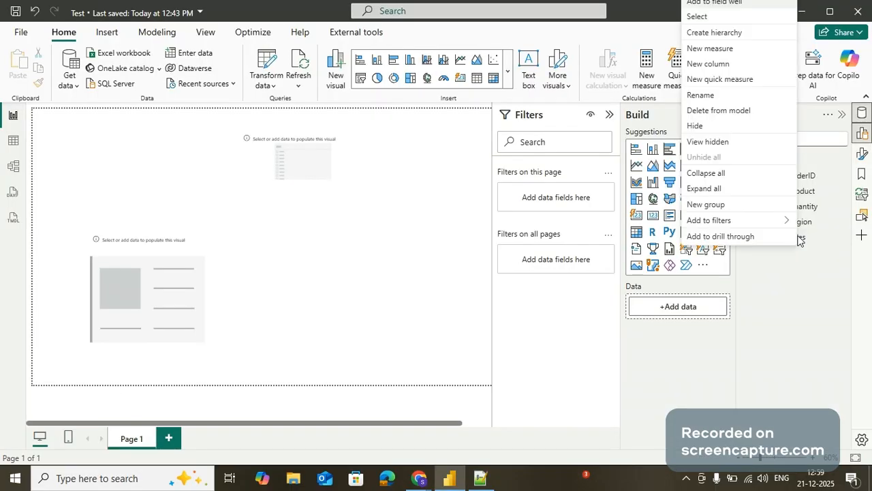
click(125, 171)
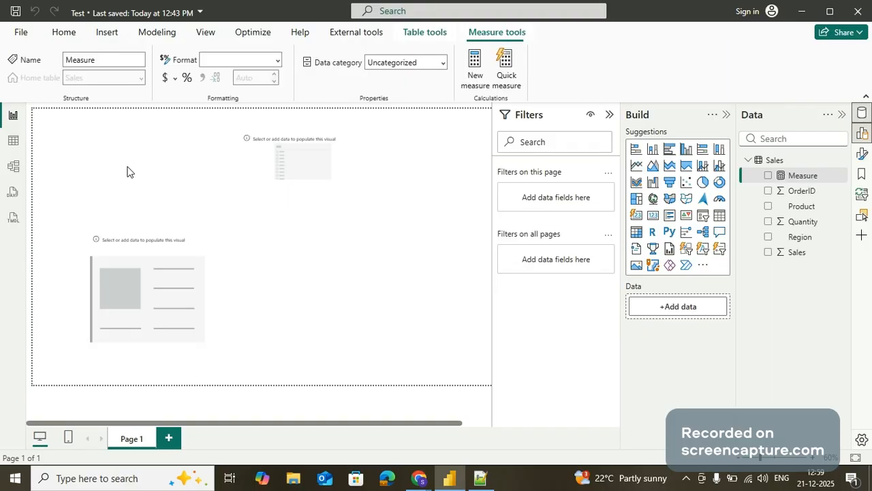
key(ctrl+v)
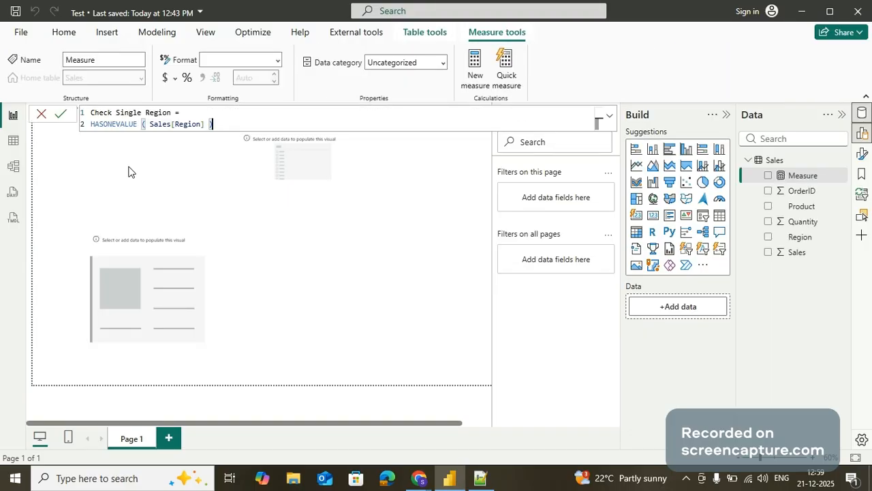
click(60, 113)
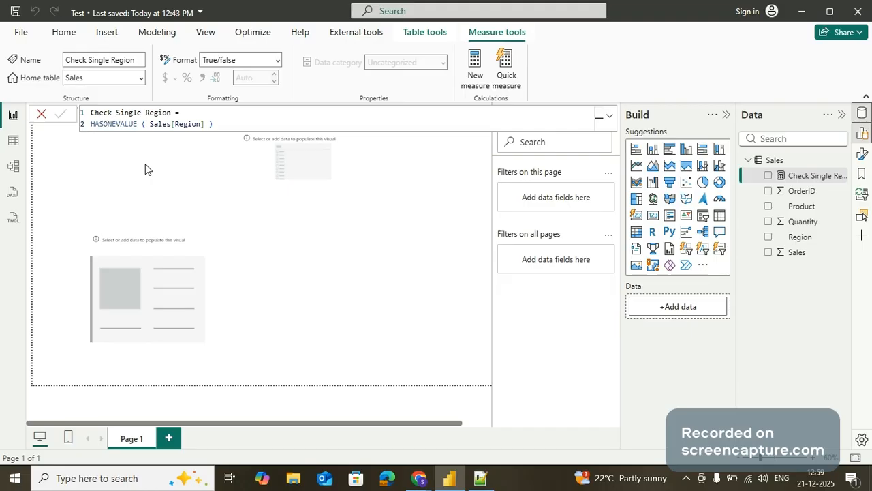
Assign the Region field to the slicer and set its style to Dropdown.
click(301, 163)
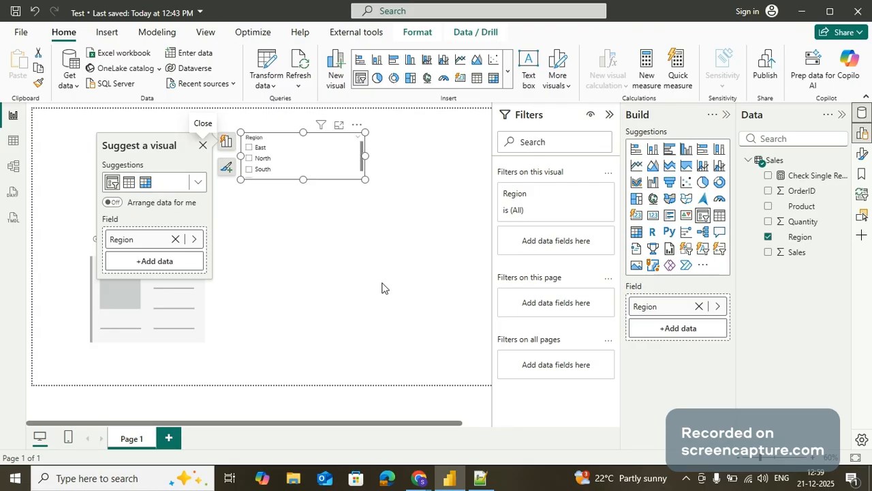
click(863, 154)
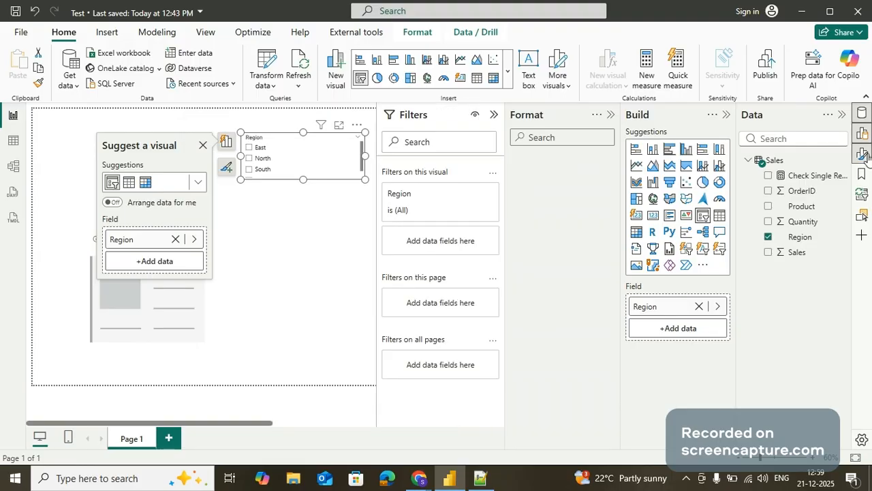
click(544, 247)
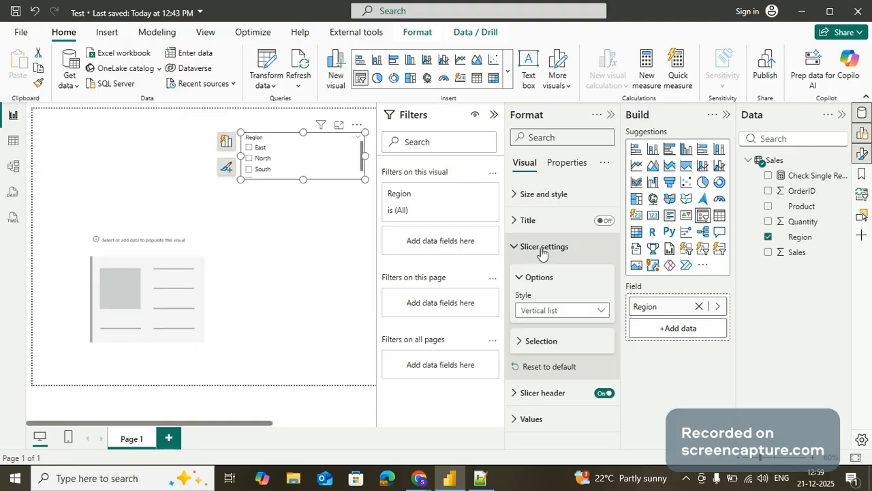
click(561, 310)
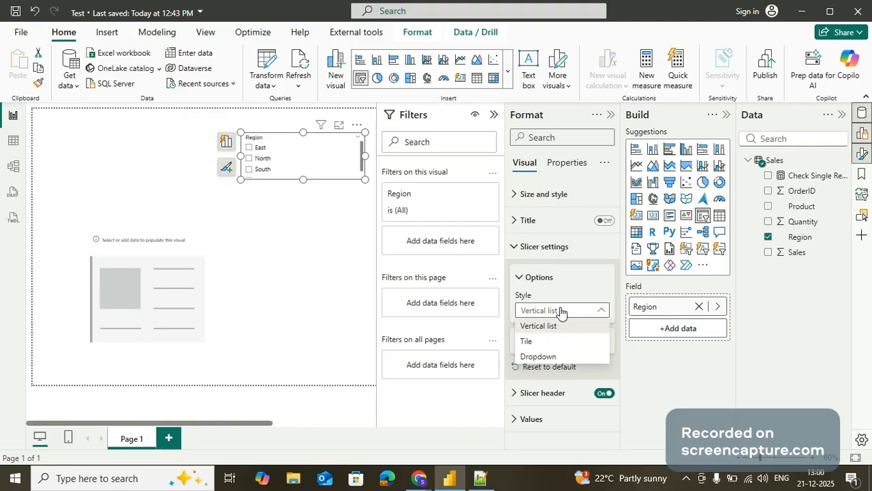
click(539, 357)
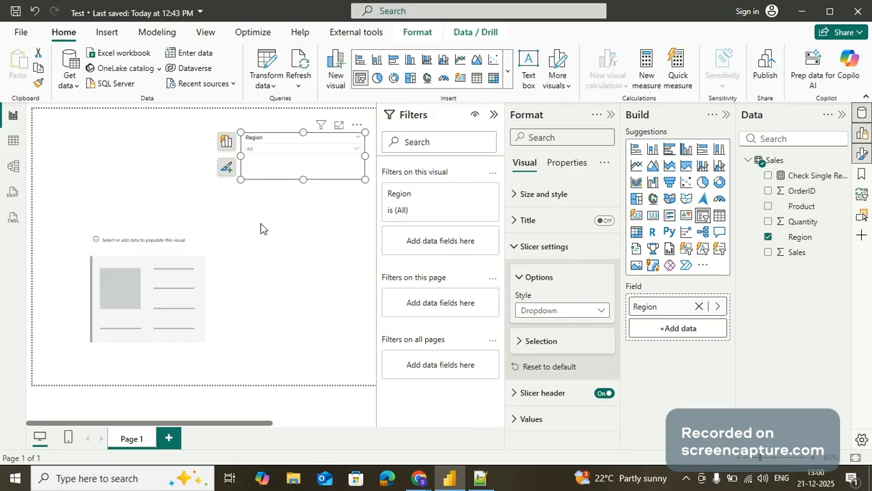
Assign the Check Single Region measure to the card visual and close the formula editor.
click(141, 307)
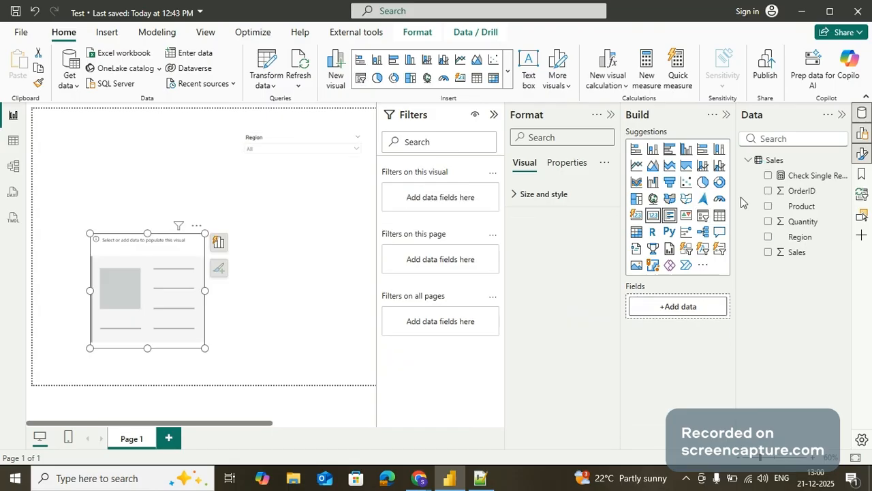
click(791, 178)
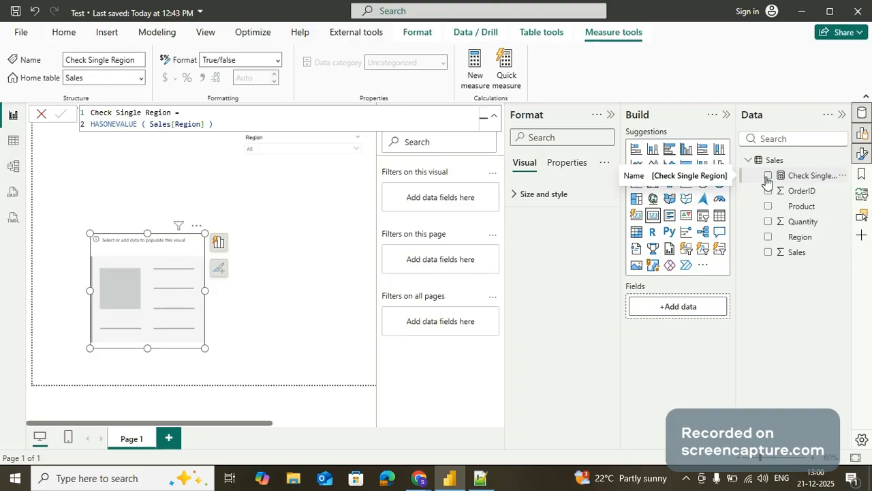
click(768, 176)
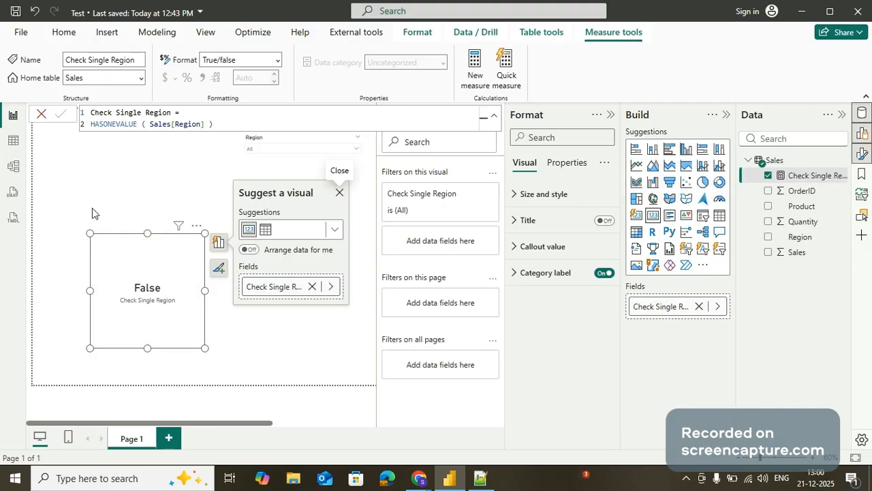
click(41, 117)
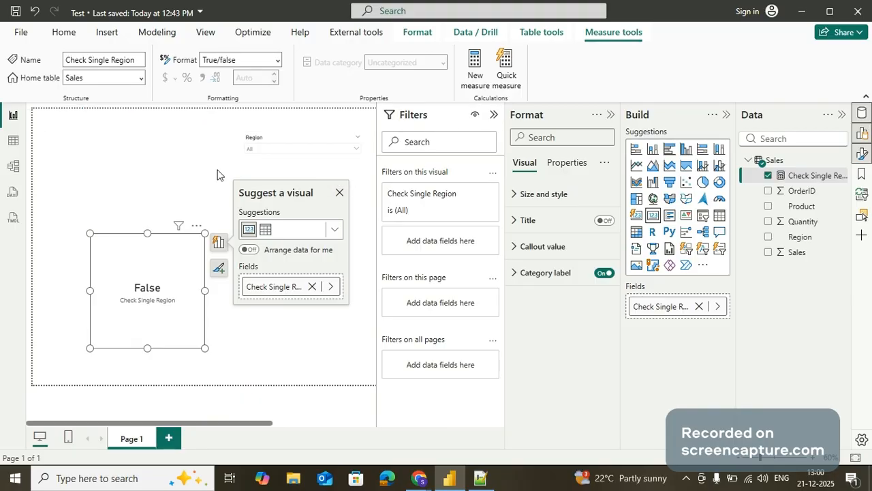
click(216, 177)
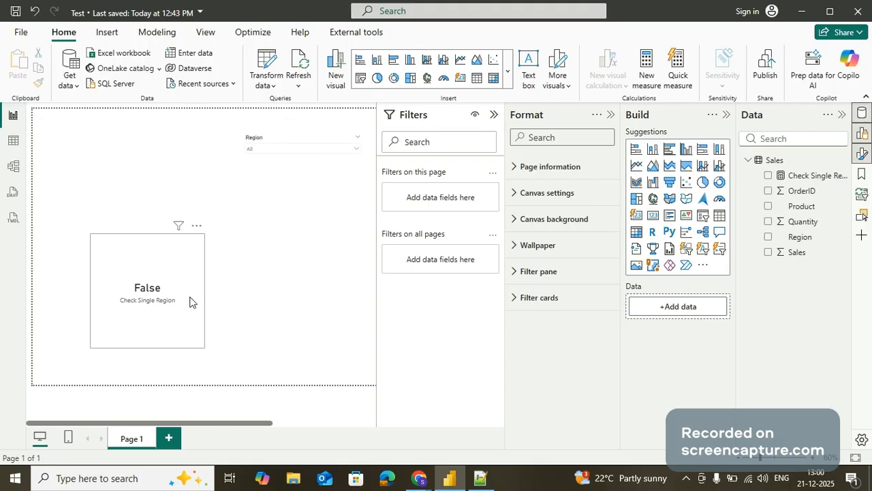
Test the card by filtering the Region slicer to East and to South, ending with the selection cleared.
click(283, 152)
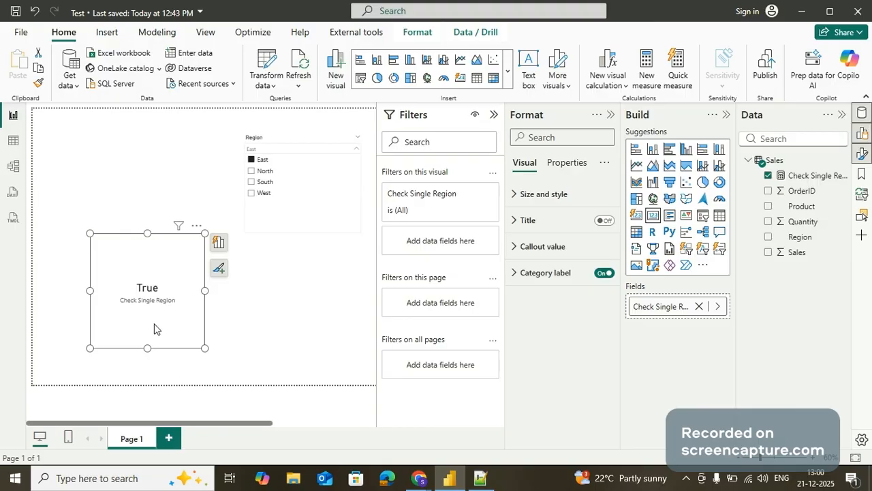
click(251, 182)
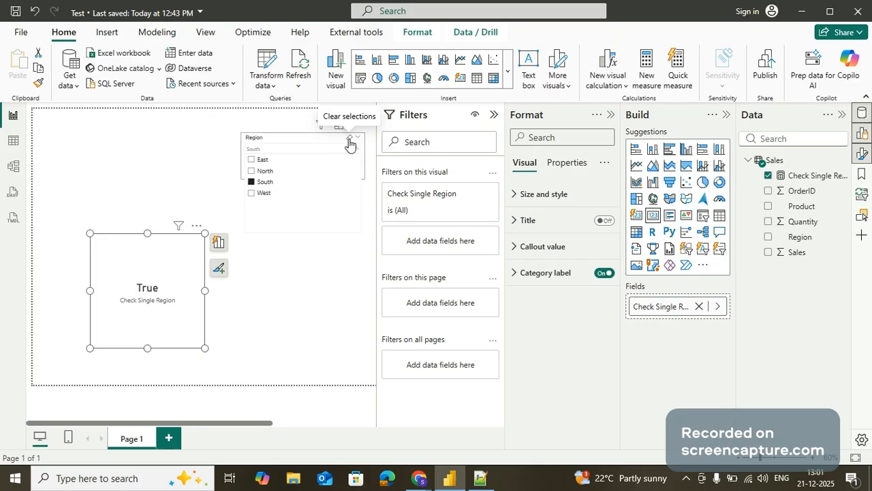
click(349, 139)
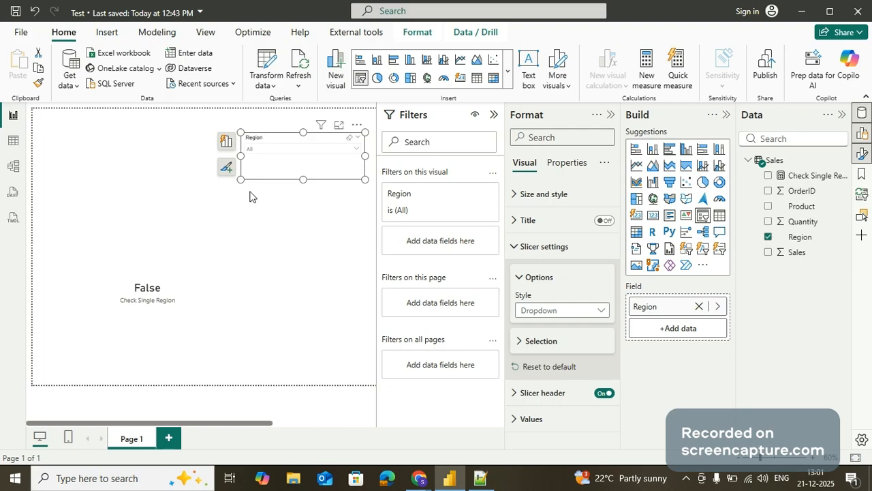
click(161, 200)
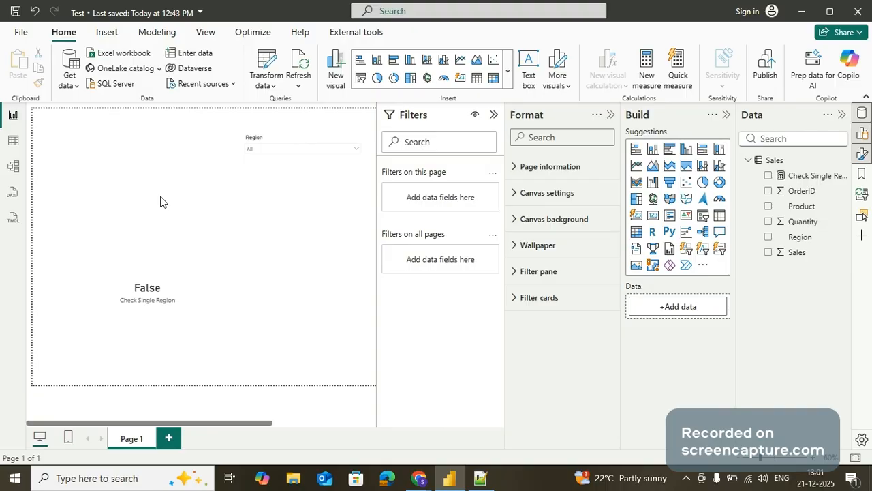
Copy the formula from Notepad++ and create the Power BI measure Sales – Single Region Only = IF(HASONEVALUE(Sales[Region]), SUM(Sales[Sales]), BLANK()).
click(482, 481)
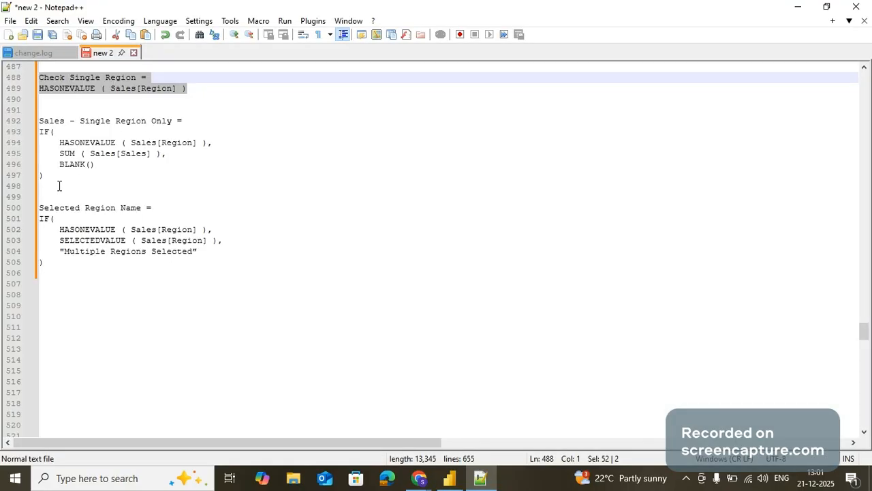
drag(60, 185, 32, 133)
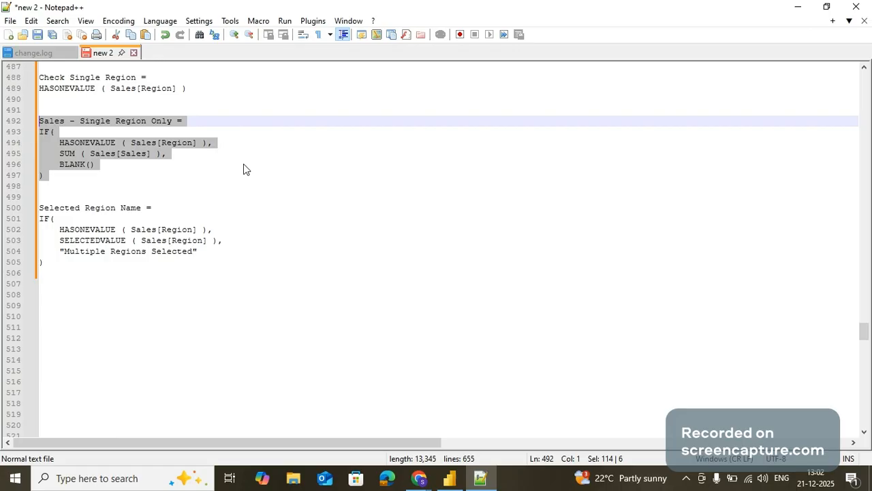
click(451, 480)
right_click(817, 177)
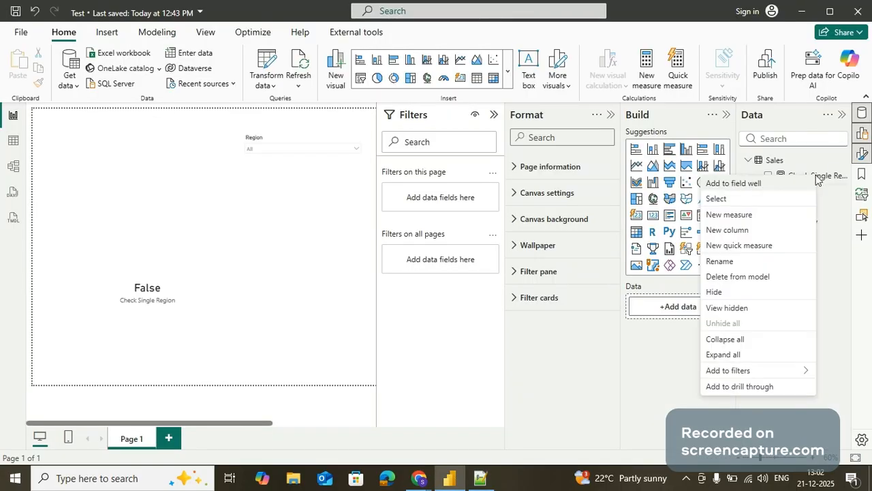
click(769, 219)
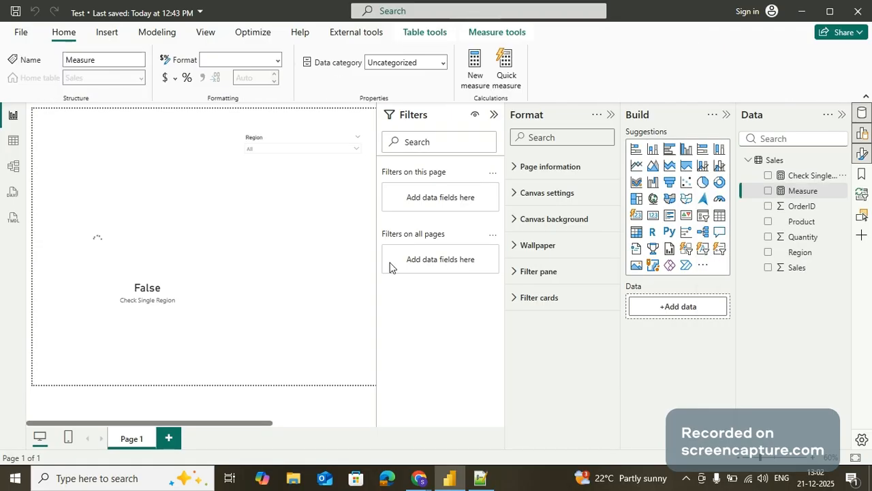
text(Sales – Single Region Only = IF(     HASONEVALUE ( Sales[Region] ),     SUM ( Sales[Sales] ),     BLANK() ))
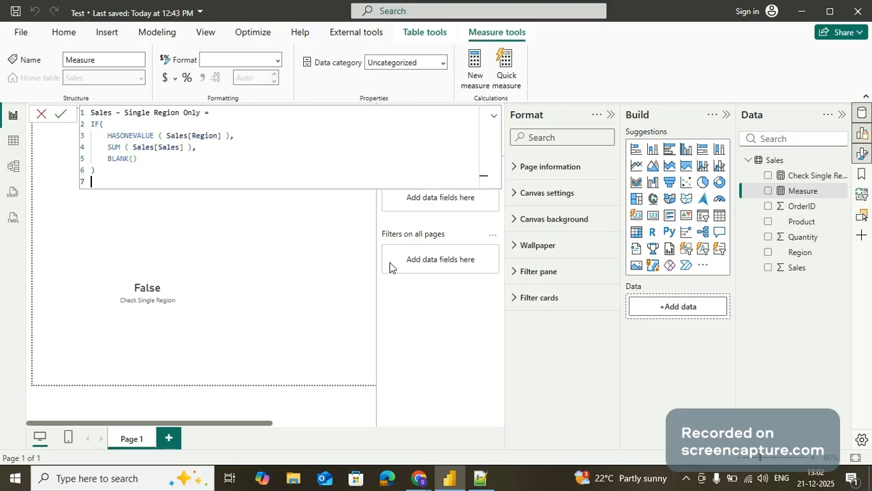
click(61, 118)
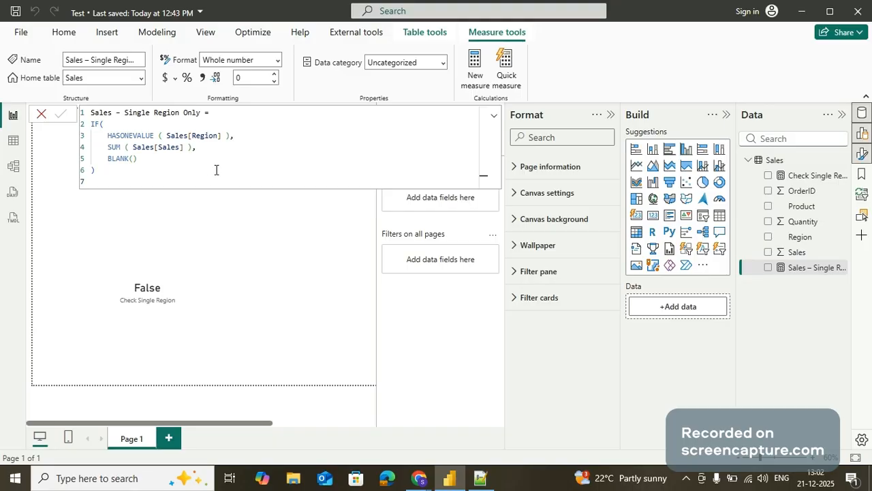
click(42, 114)
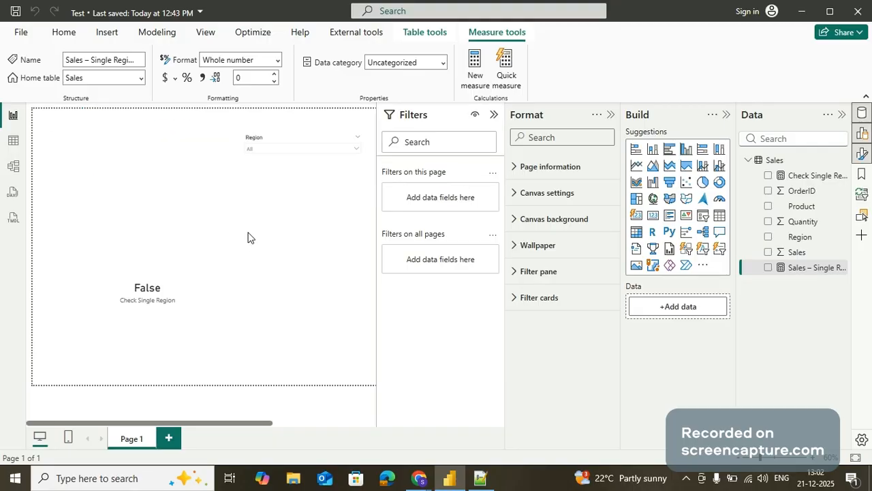
Replace the Check Single Region measure in the card visual with the Sales – Single Region Only measure.
click(176, 310)
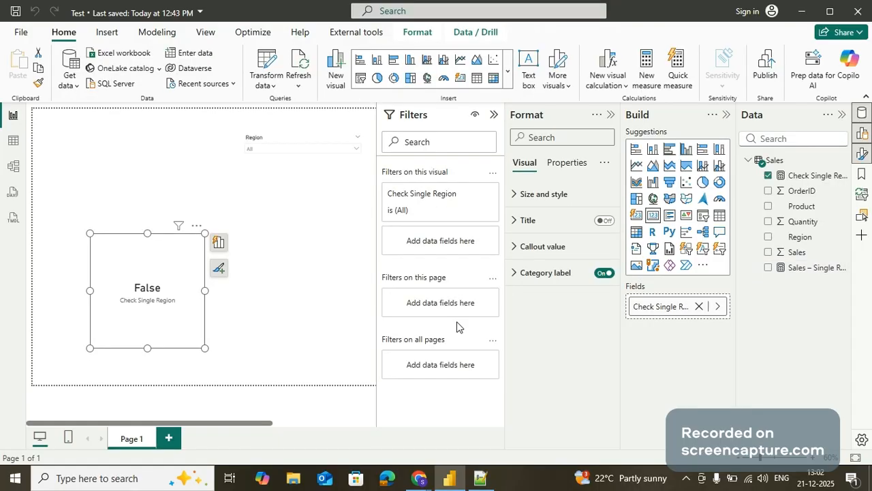
click(699, 308)
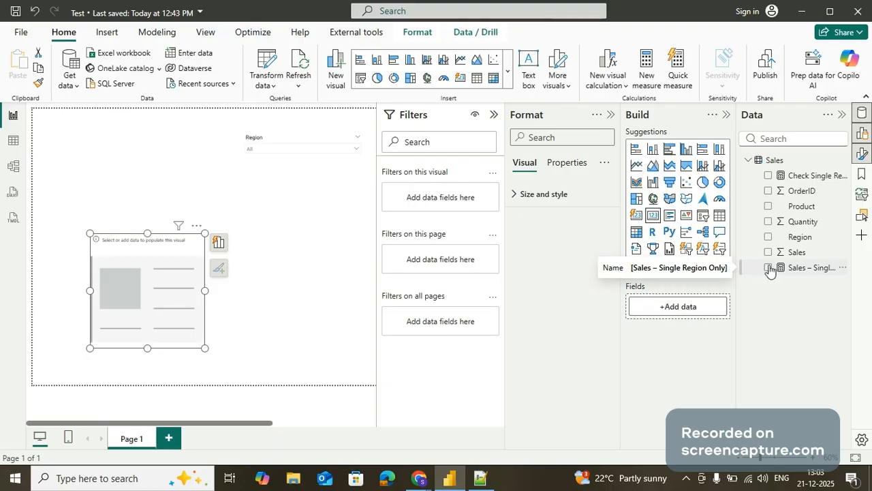
click(769, 268)
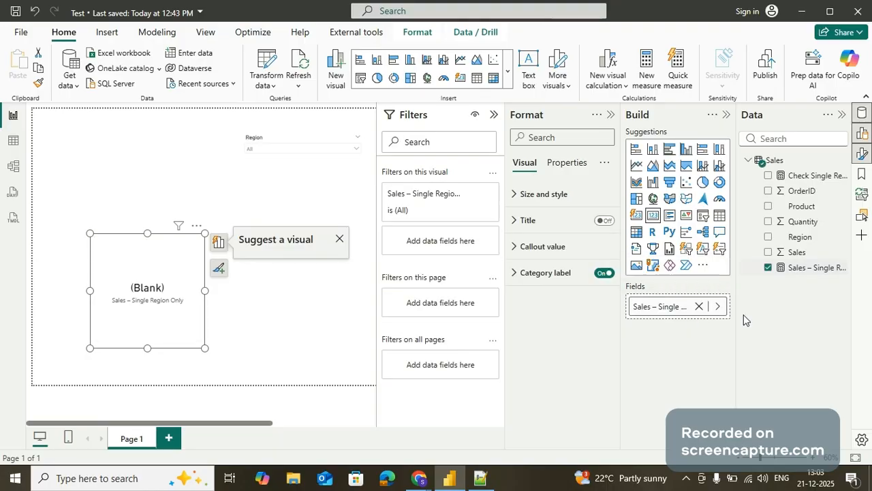
click(287, 338)
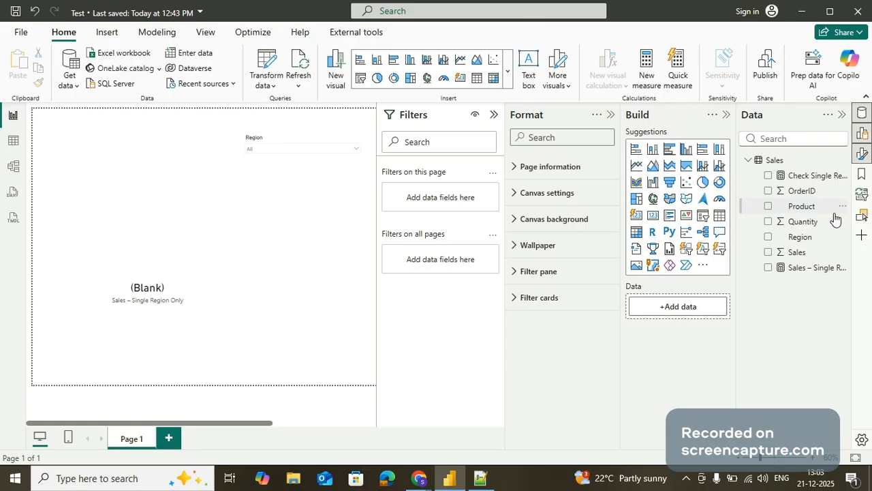
Review the BLANK() branch in the Sales – Single Region Only formula and close the formula editor.
click(784, 267)
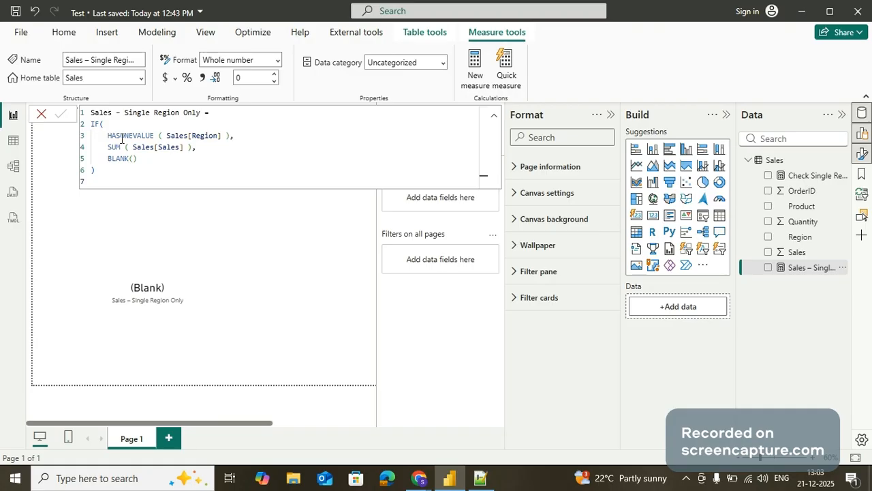
drag(138, 159, 106, 159)
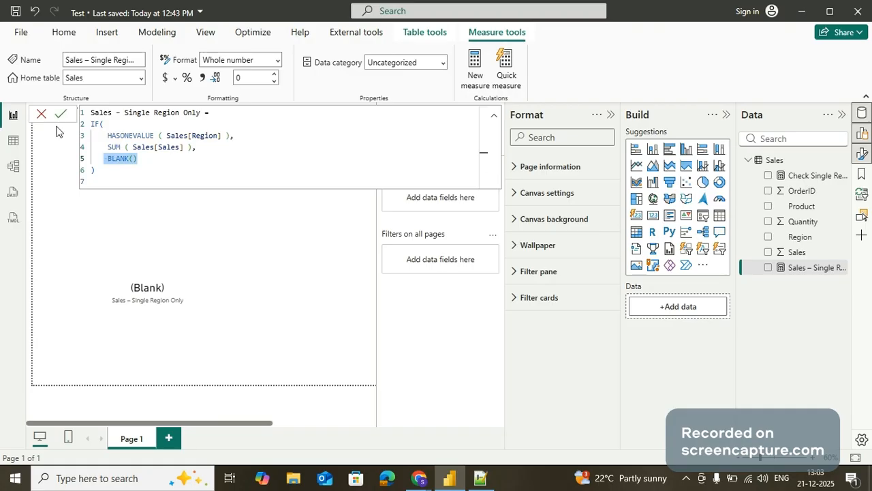
click(41, 115)
Test the Sales – Single Region Only card by filtering the Region slicer to South.
click(276, 149)
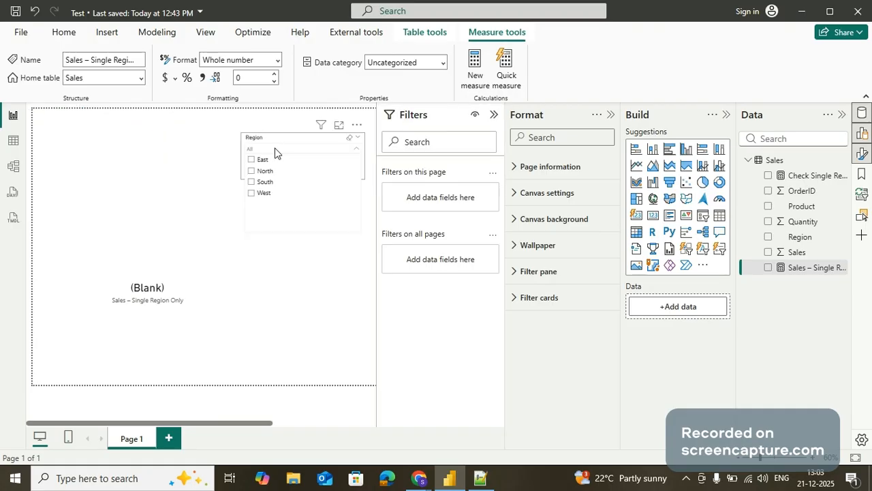
click(251, 182)
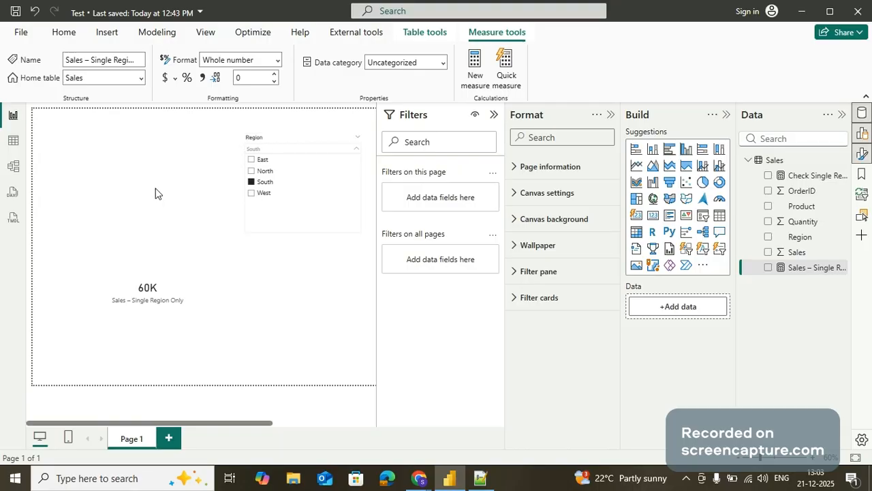
click(155, 194)
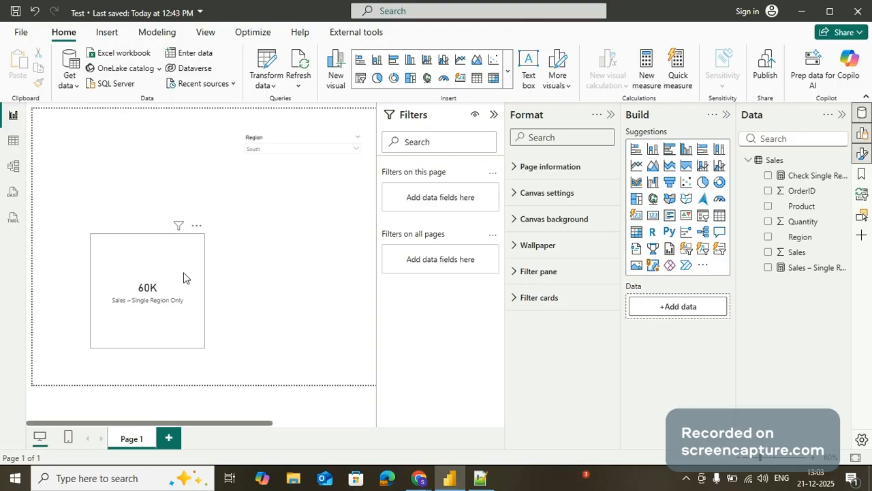
Filter the Region column of the Sales data table to South to check the sales behind the card.
click(14, 141)
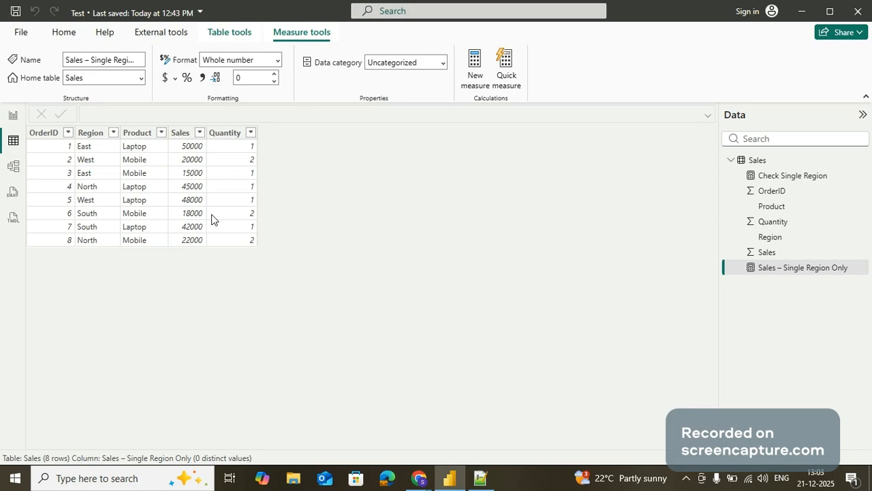
click(14, 115)
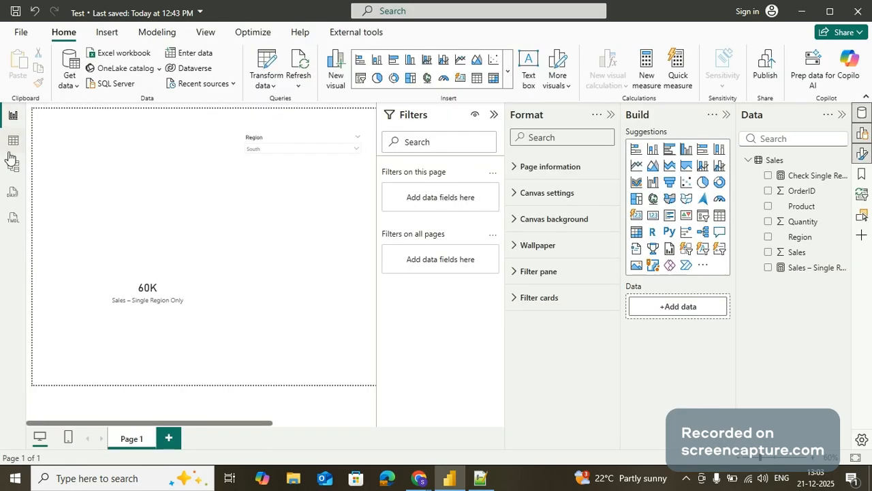
click(14, 141)
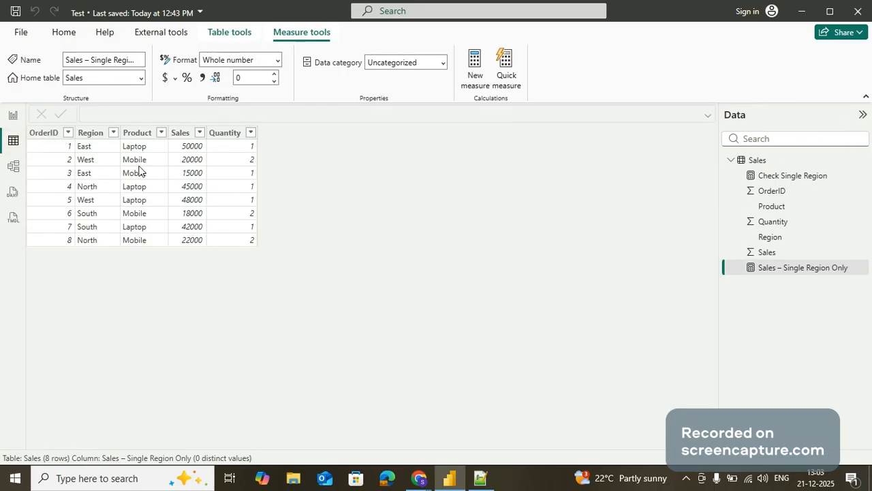
click(115, 137)
click(114, 133)
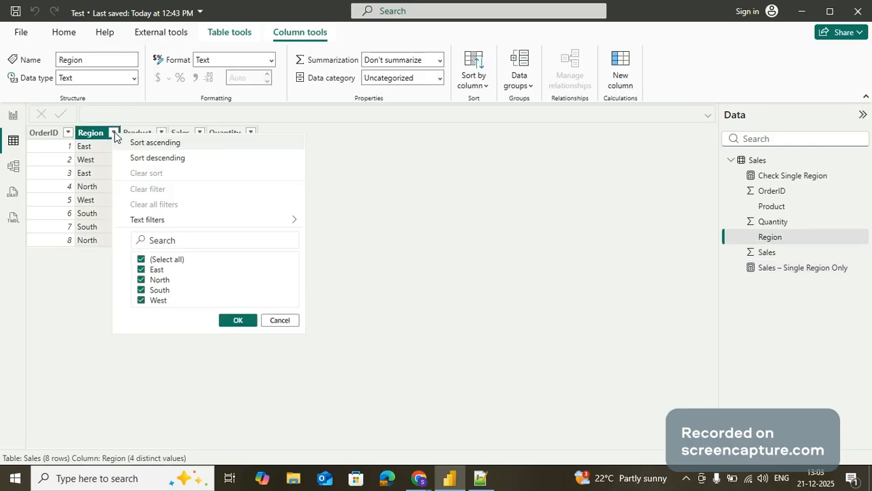
click(141, 259)
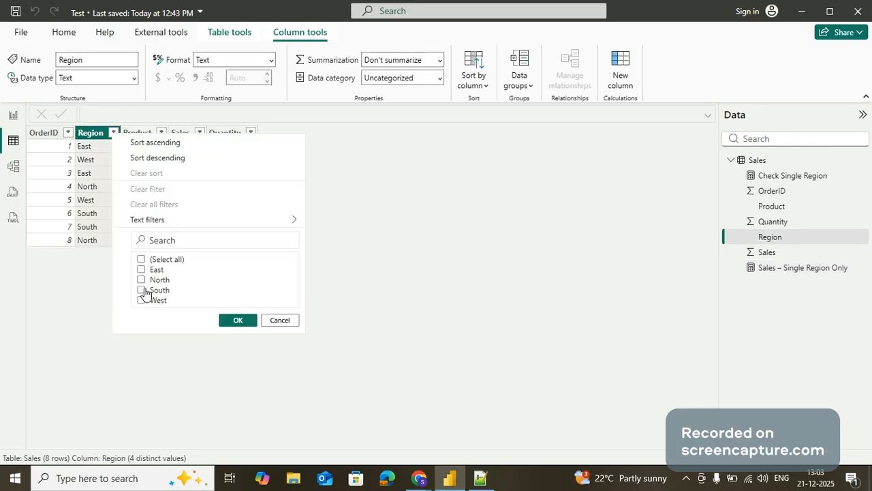
click(142, 290)
click(238, 319)
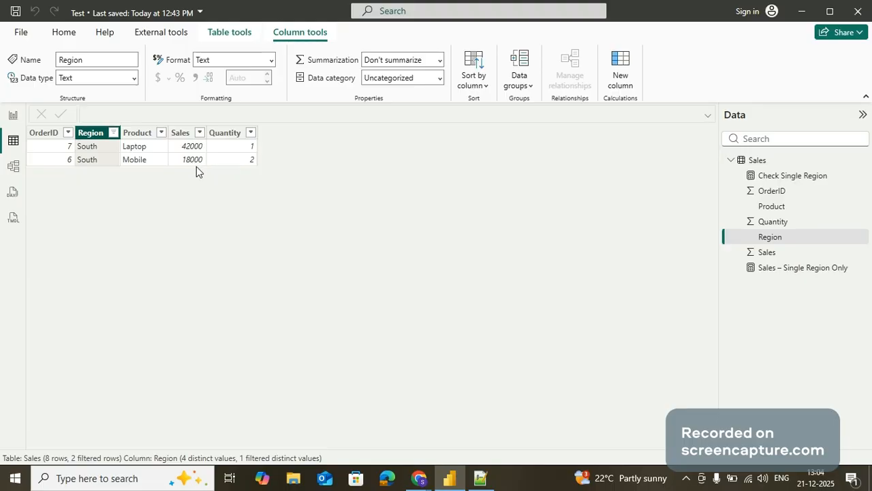
Compare the filtered rows with the report card, clear the data table's Region filter and return to the report.
click(12, 116)
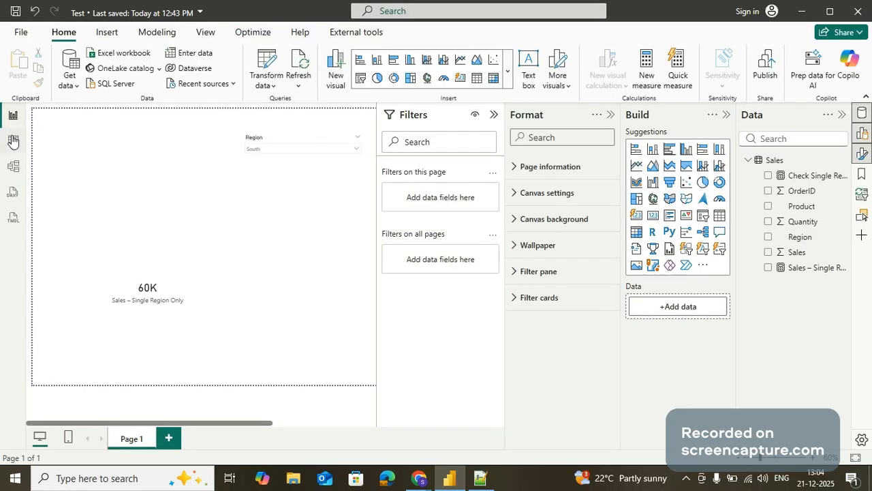
click(13, 140)
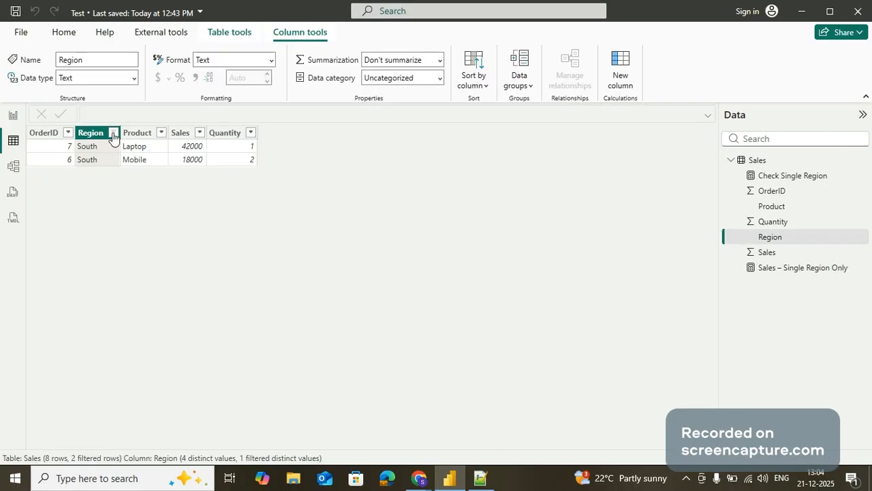
click(113, 132)
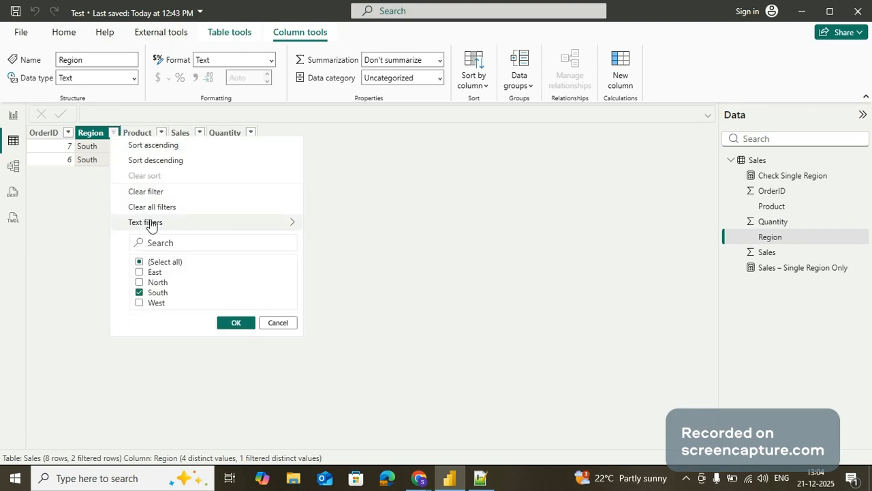
click(146, 192)
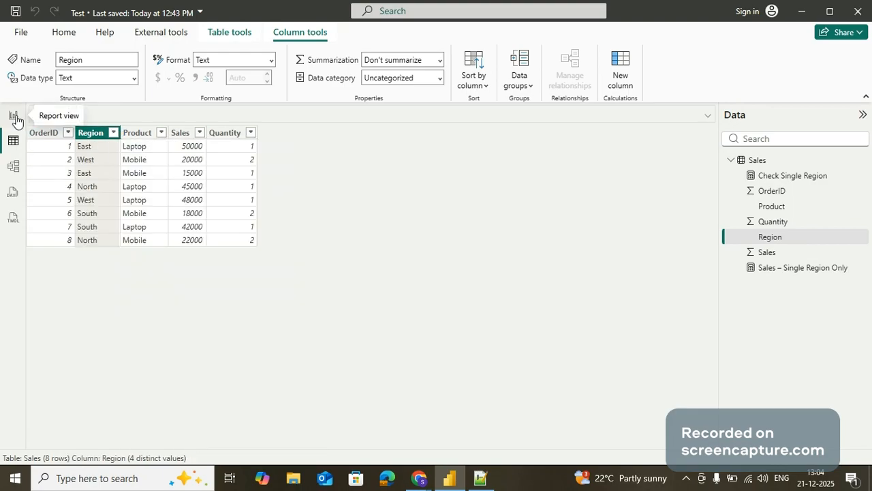
click(13, 116)
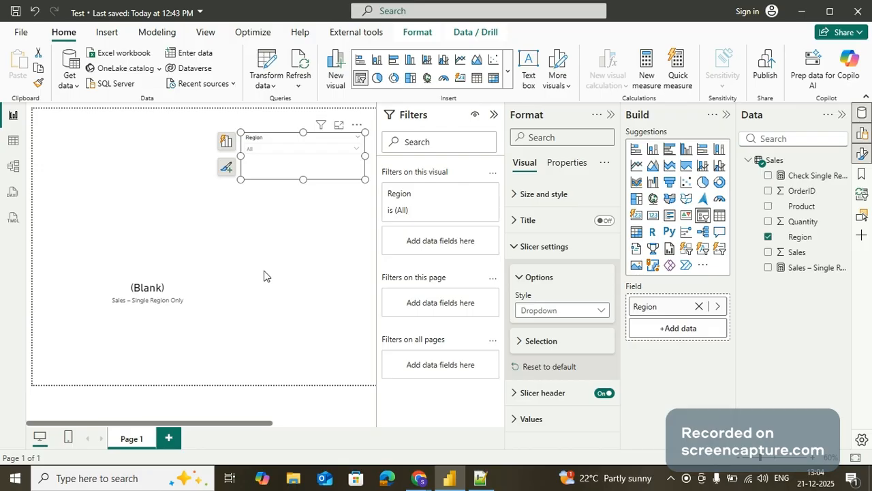
Test the Sales – Single Region Only card by filtering the Region slicer to West.
click(304, 150)
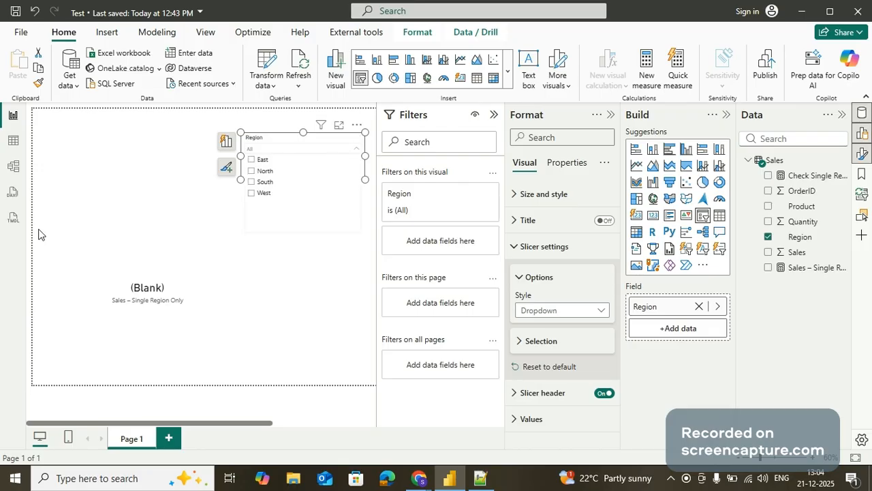
click(251, 192)
click(159, 208)
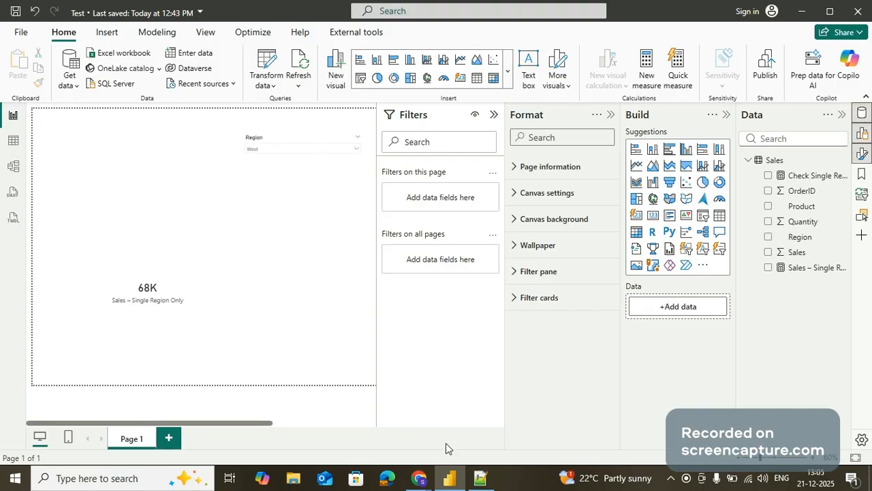
Switch to Notepad++ and copy the complete Selected Region Name formula.
click(479, 480)
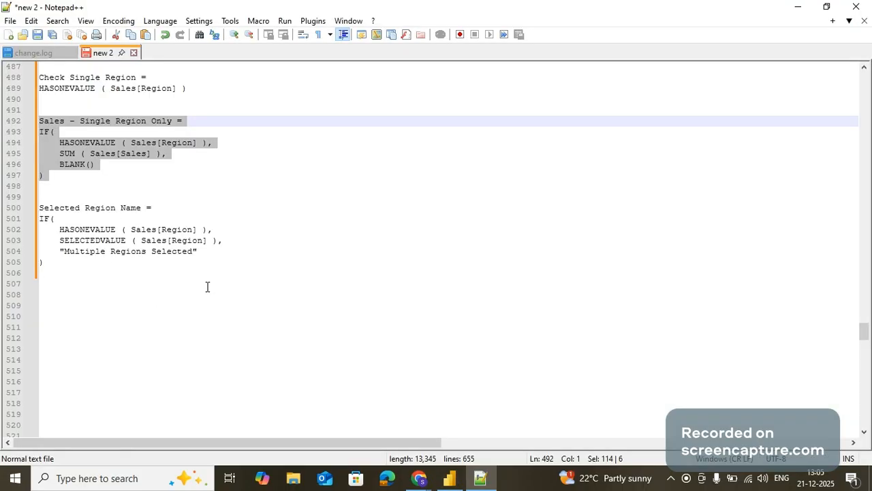
click(54, 263)
drag(53, 262, 37, 207)
key(ctrl+c)
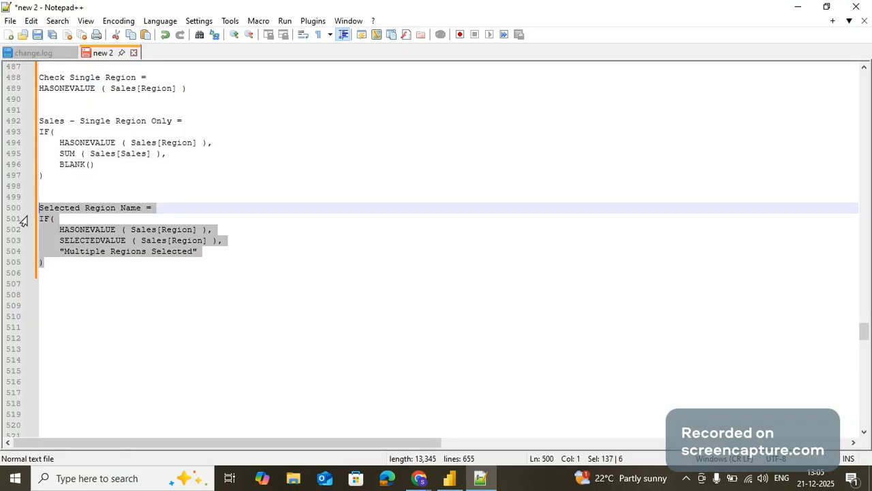
Switch to Power BI, create a new measure in the Sales table from the copied Selected Region Name formula, and close the formula editor.
click(449, 478)
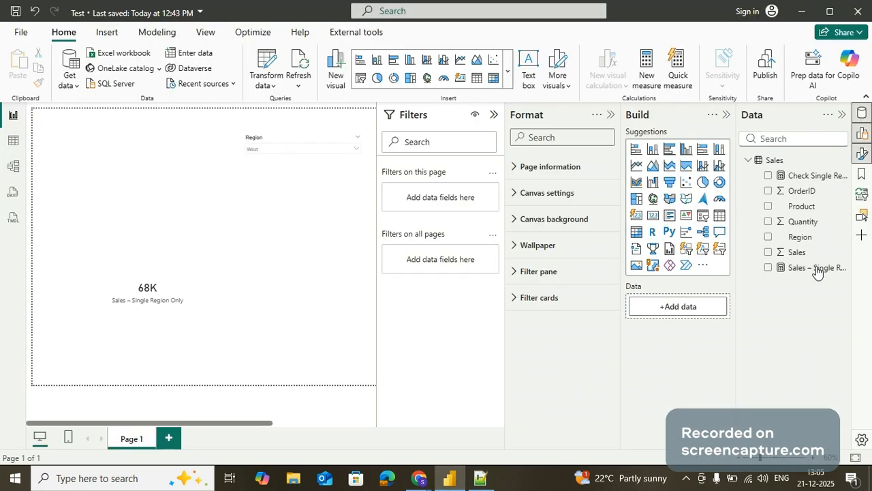
right_click(818, 271)
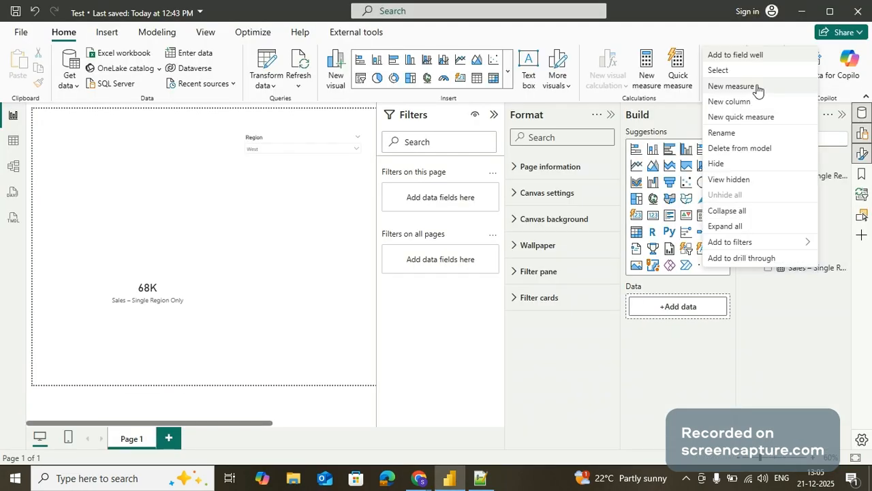
click(731, 87)
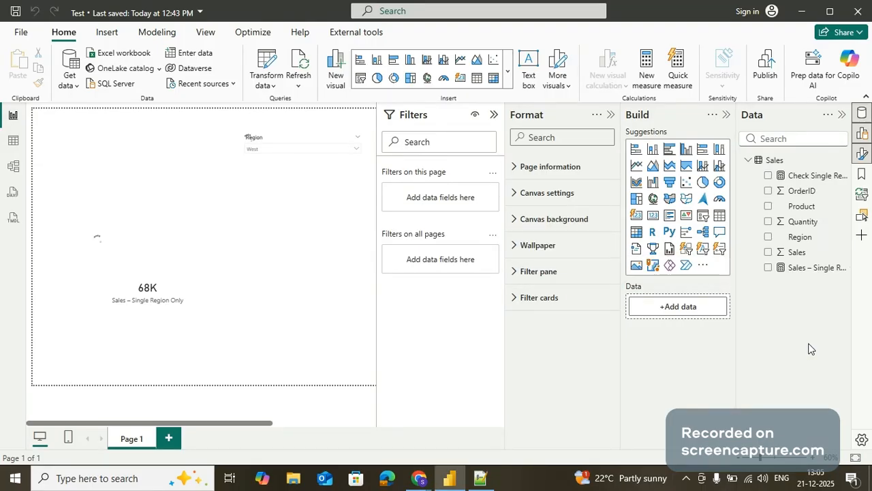
key(ctrl+v)
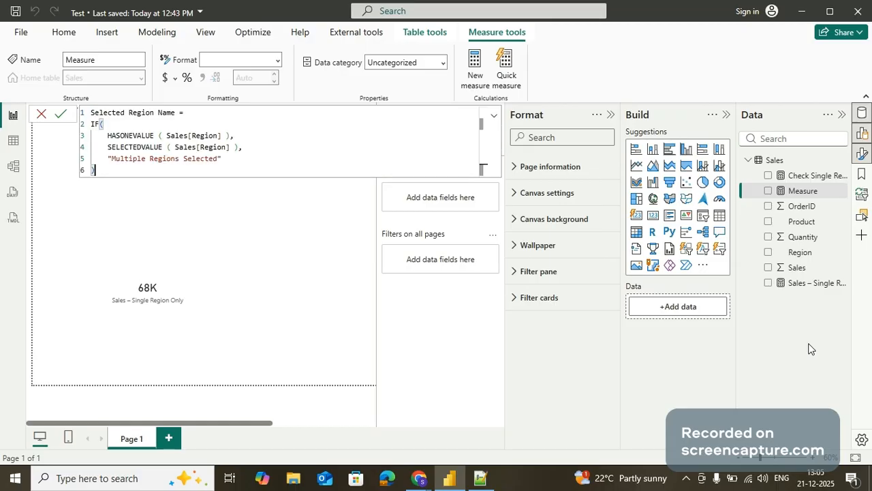
key(Return)
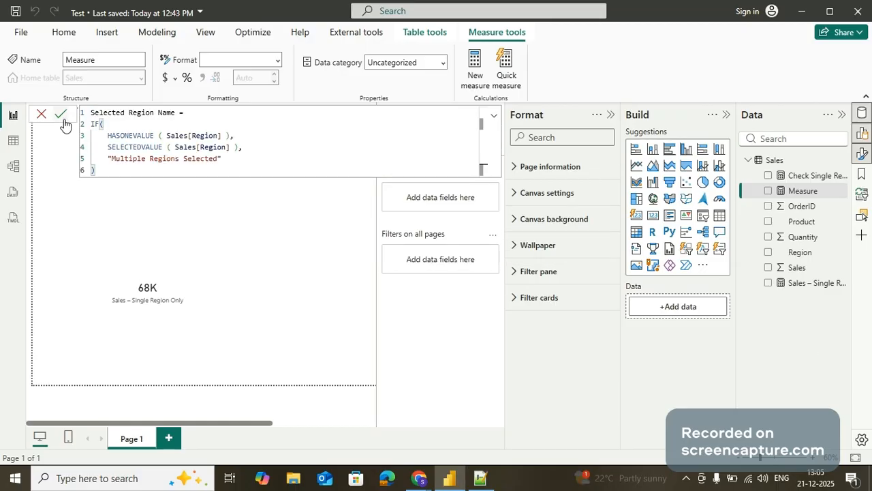
click(63, 119)
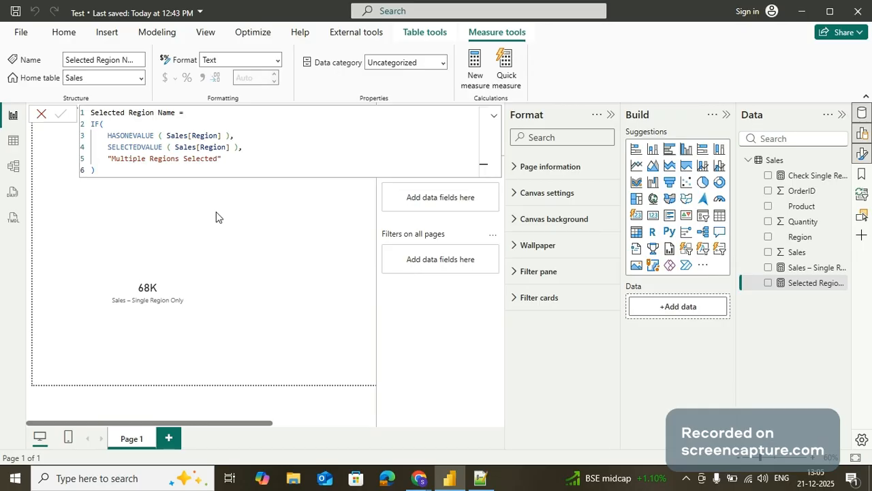
click(41, 115)
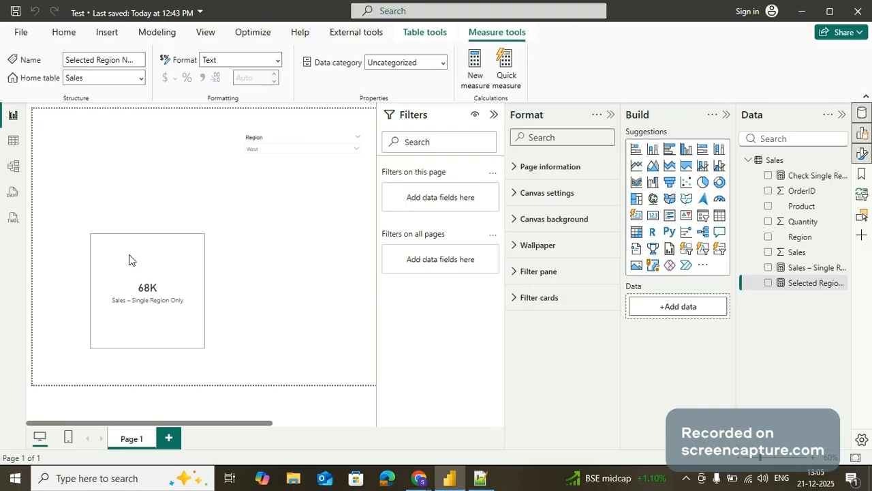
Replace the Sales – Single Region Only field in the card visual with the Selected Region Name measure.
click(154, 288)
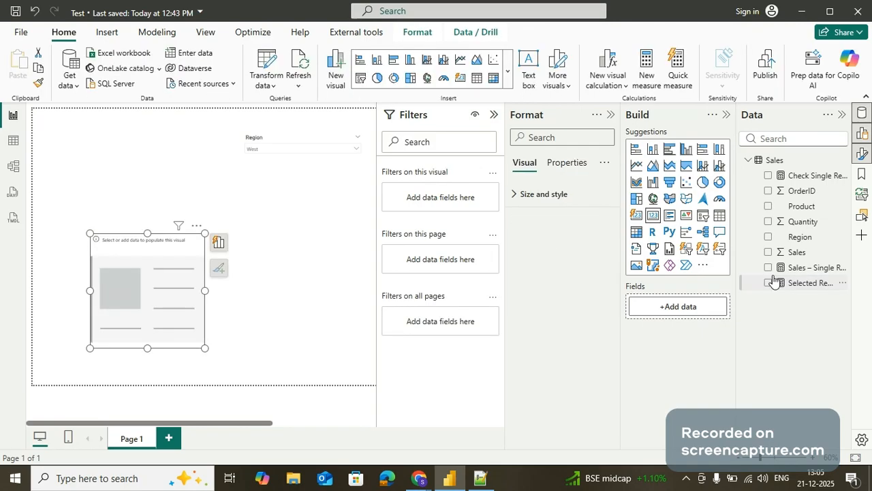
click(769, 283)
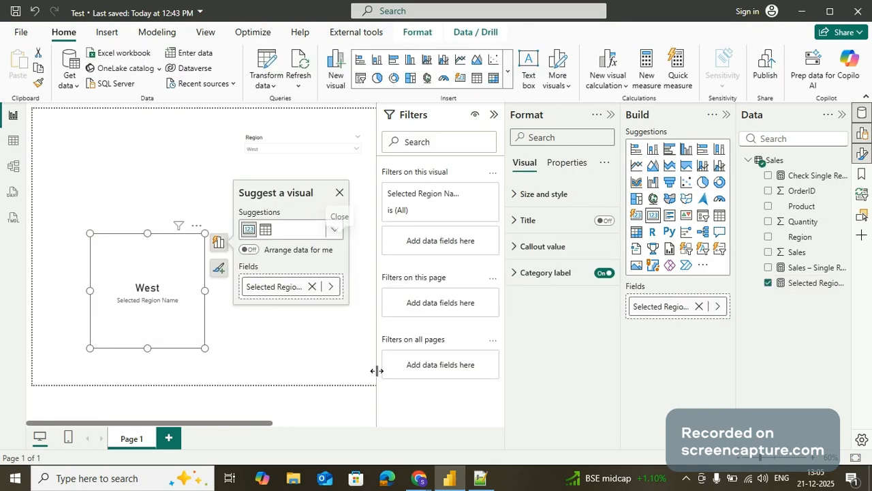
click(331, 336)
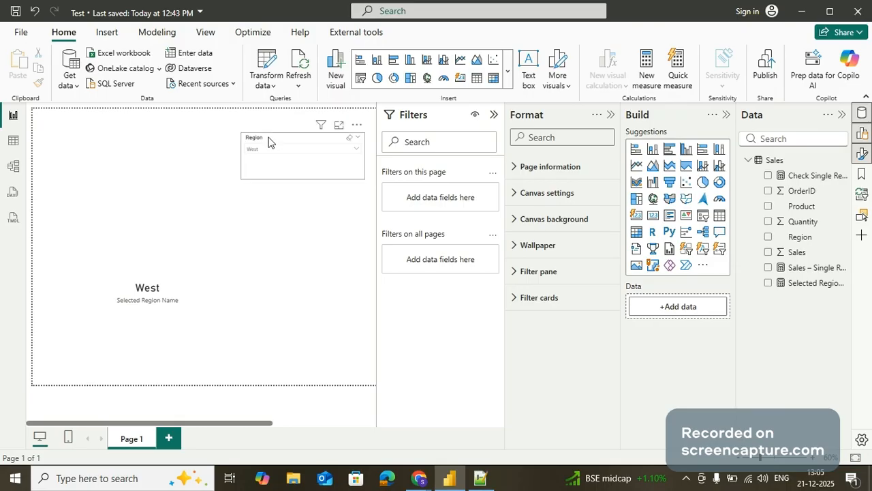
Move the Region slicer closer to the card, just above it, and clear its selection to test the measure with all regions.
drag(293, 153, 247, 254)
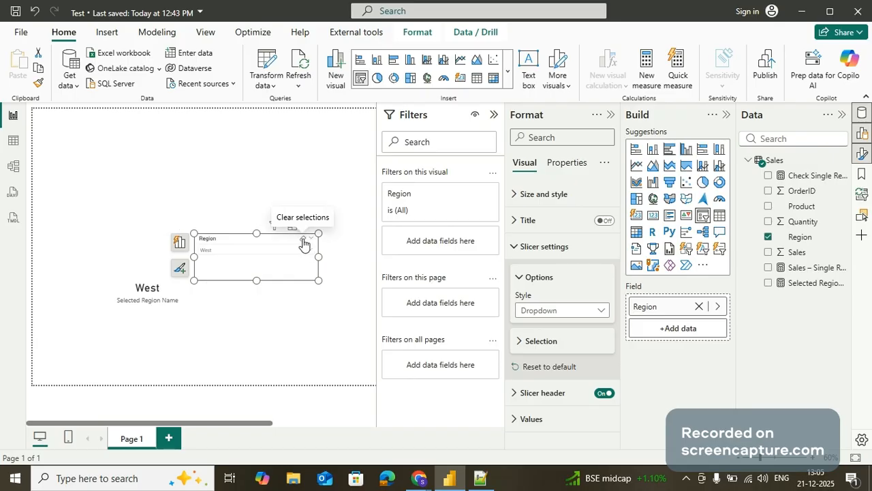
click(303, 241)
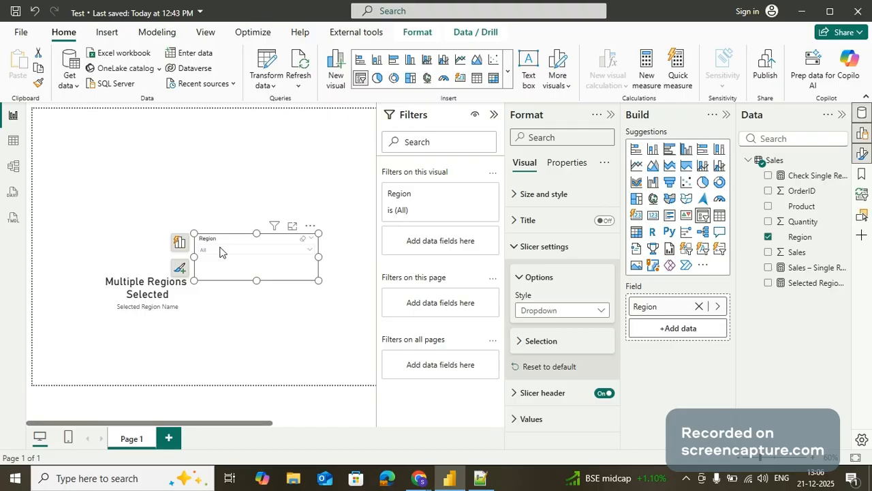
drag(219, 252, 260, 211)
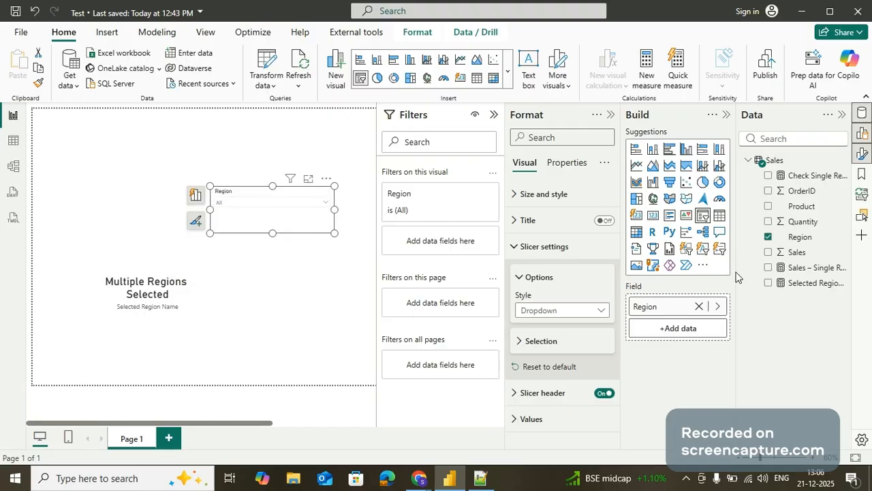
Review the Selected Region Name formula's Sales[Region] argument, SELECTEDVALUE result and "Multiple Regions Selected" alternative, and close the formula.
click(801, 283)
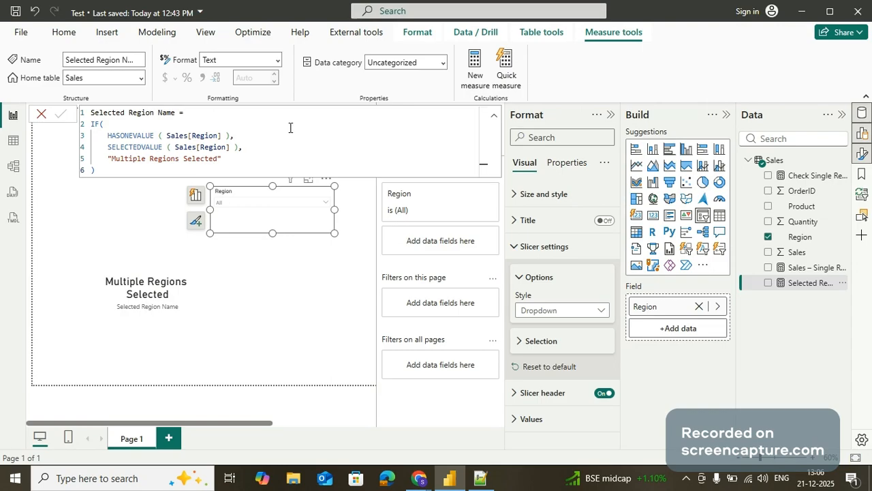
drag(167, 136, 221, 134)
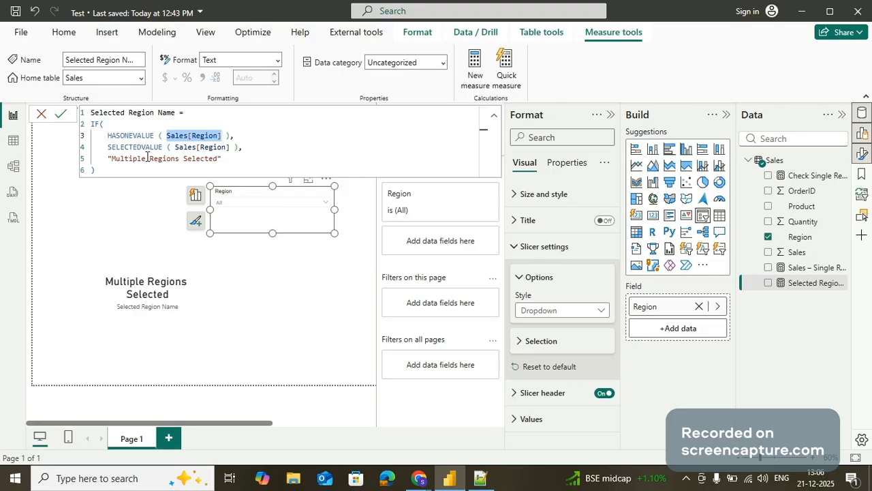
drag(109, 147, 239, 146)
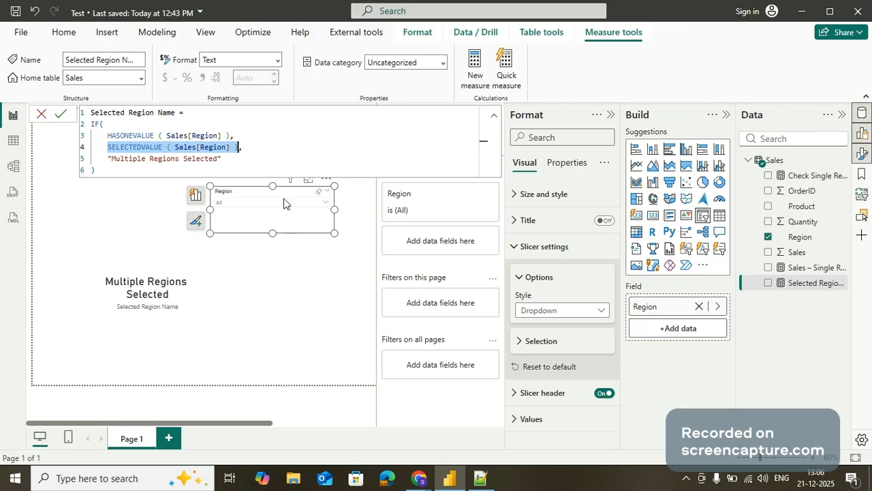
click(173, 168)
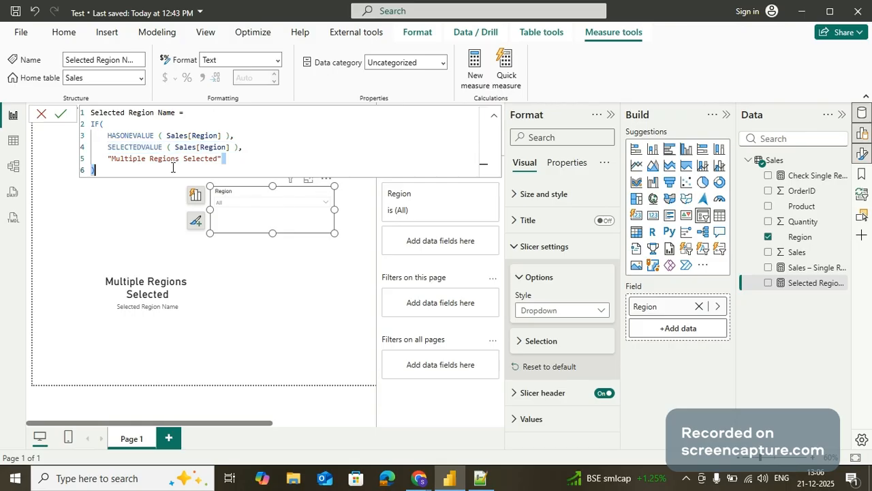
drag(222, 159, 106, 162)
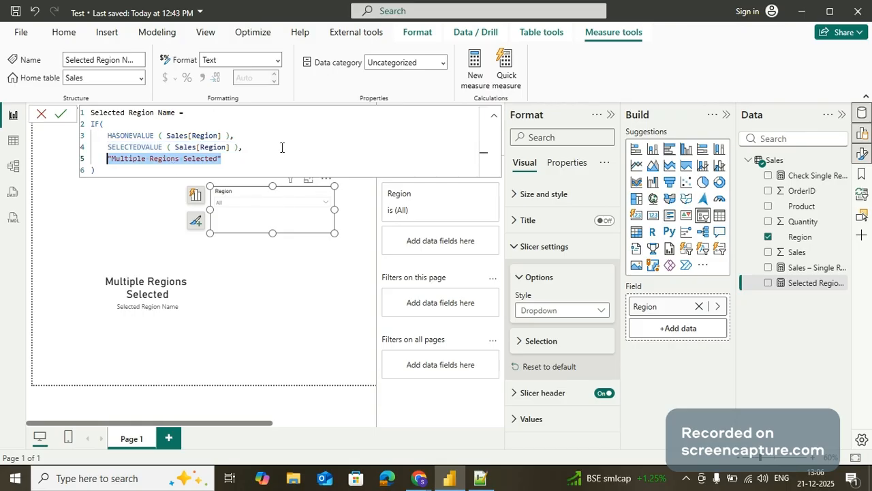
click(66, 118)
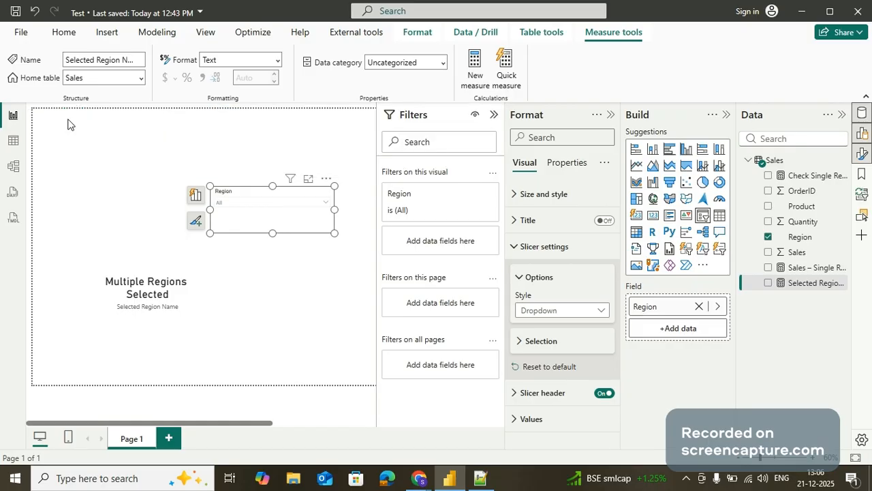
Test the Selected Region Name card by filtering the Region slicer to West.
click(230, 207)
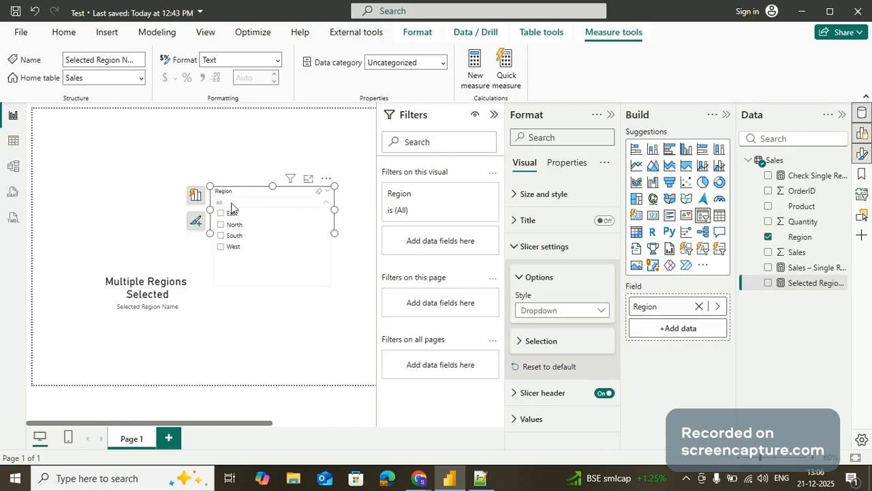
click(221, 247)
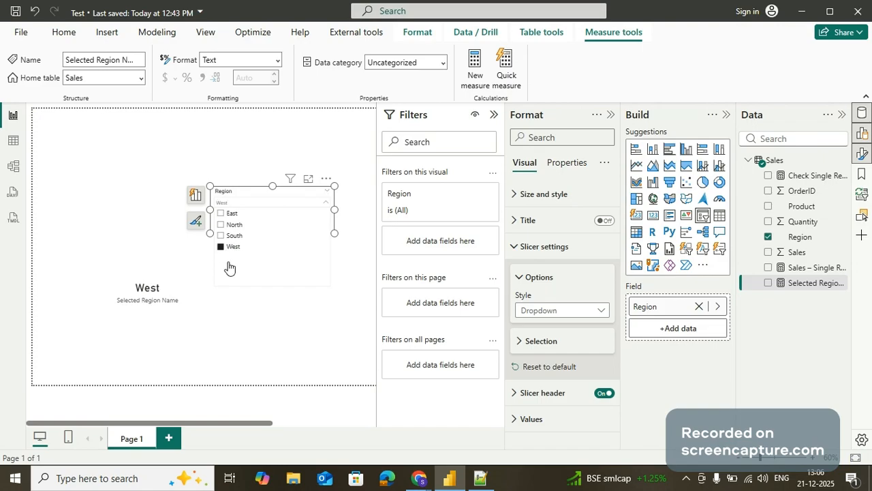
click(253, 327)
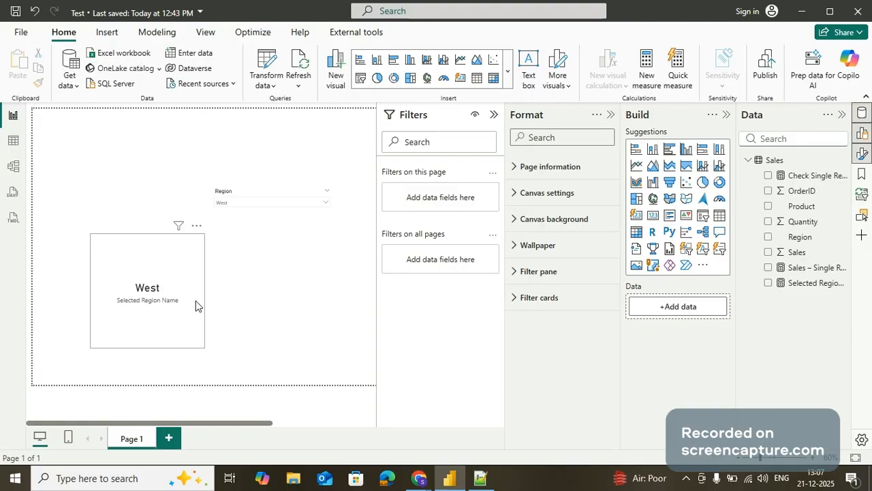
Reopen the Selected Region Name formula to examine its HASONEVALUE and SELECTEDVALUE lines, and close it without changes.
click(814, 283)
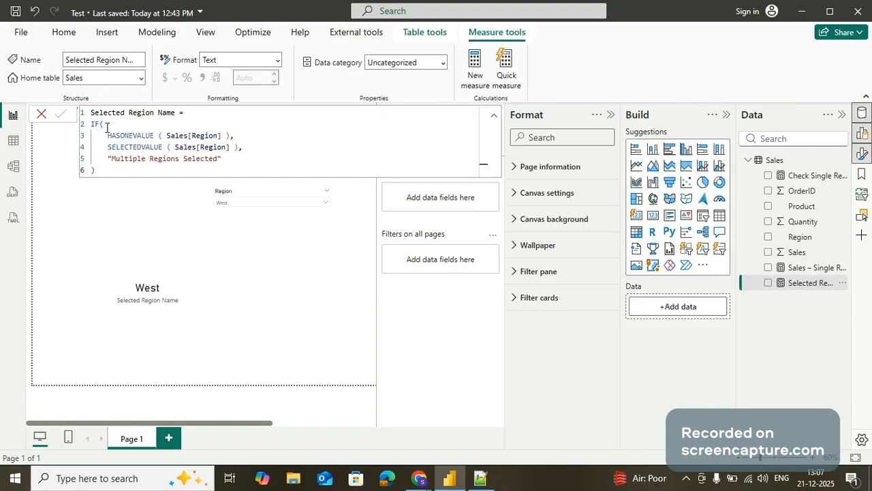
drag(107, 134, 255, 145)
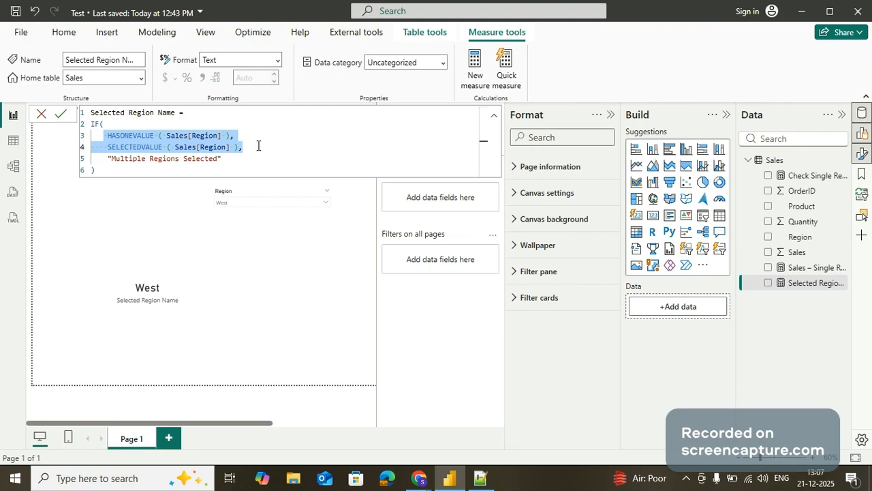
click(44, 119)
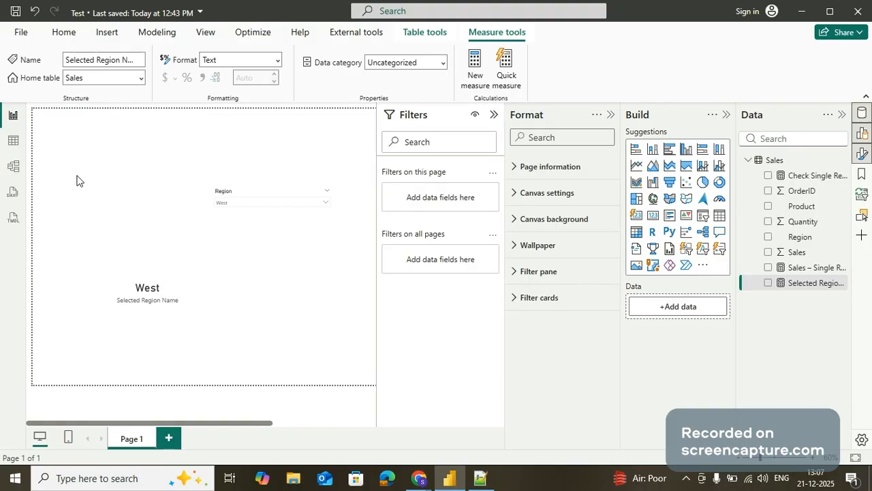